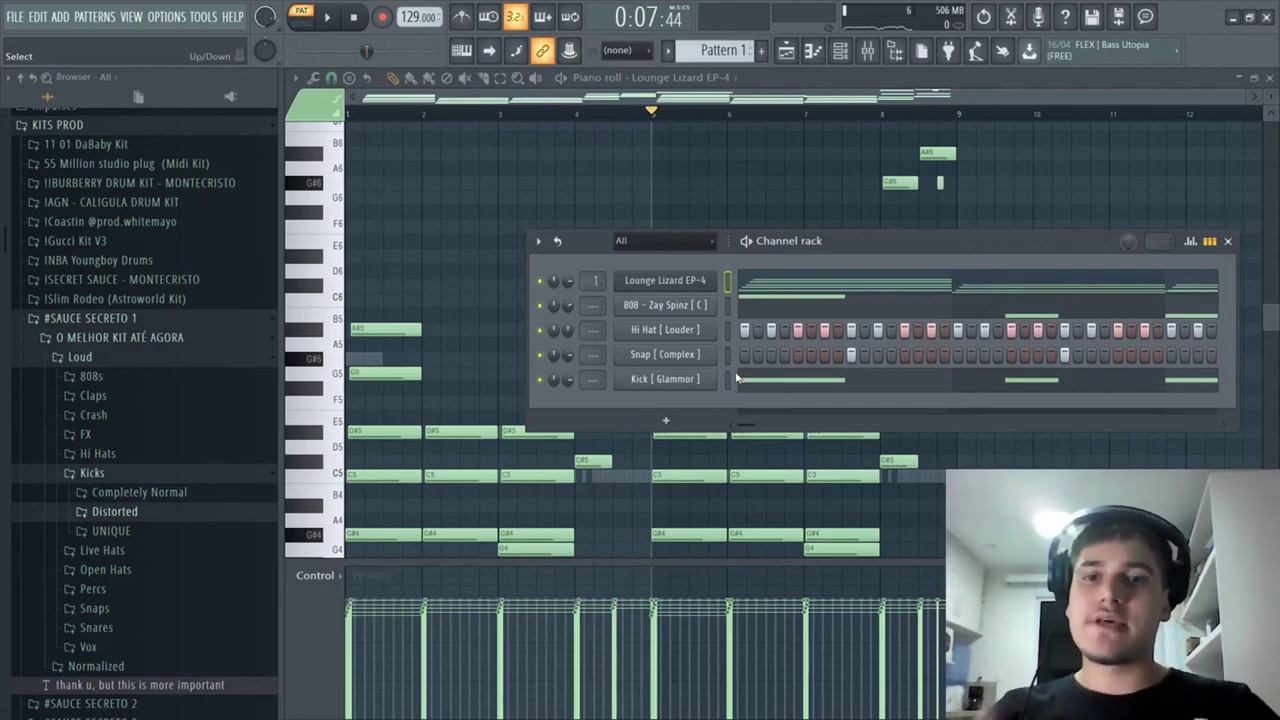
Step: Select the 808, Hi Hat, Snap and Kick channels and route them to consecutive mixer tracks starting at Insert 2
{"action": "left_click_drag", "start_coordinate": [729, 314], "coordinate": [732, 388]}
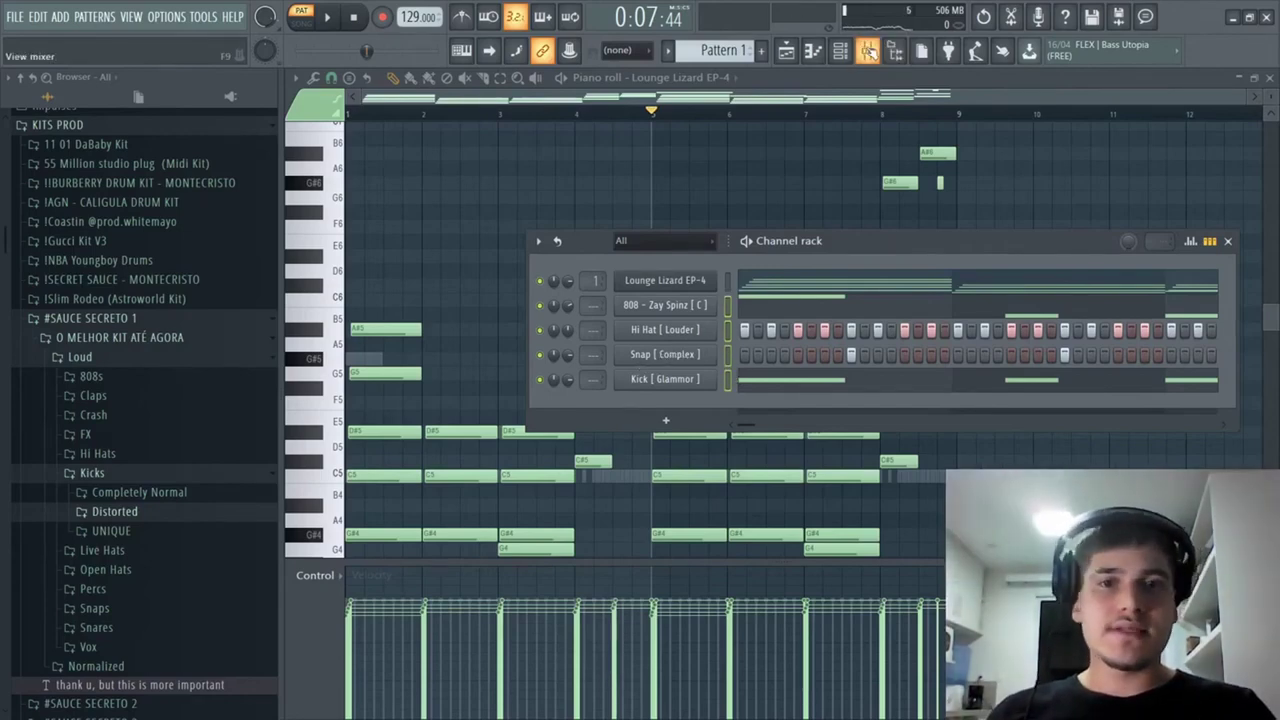
{"action": "left_click", "coordinate": [868, 51]}
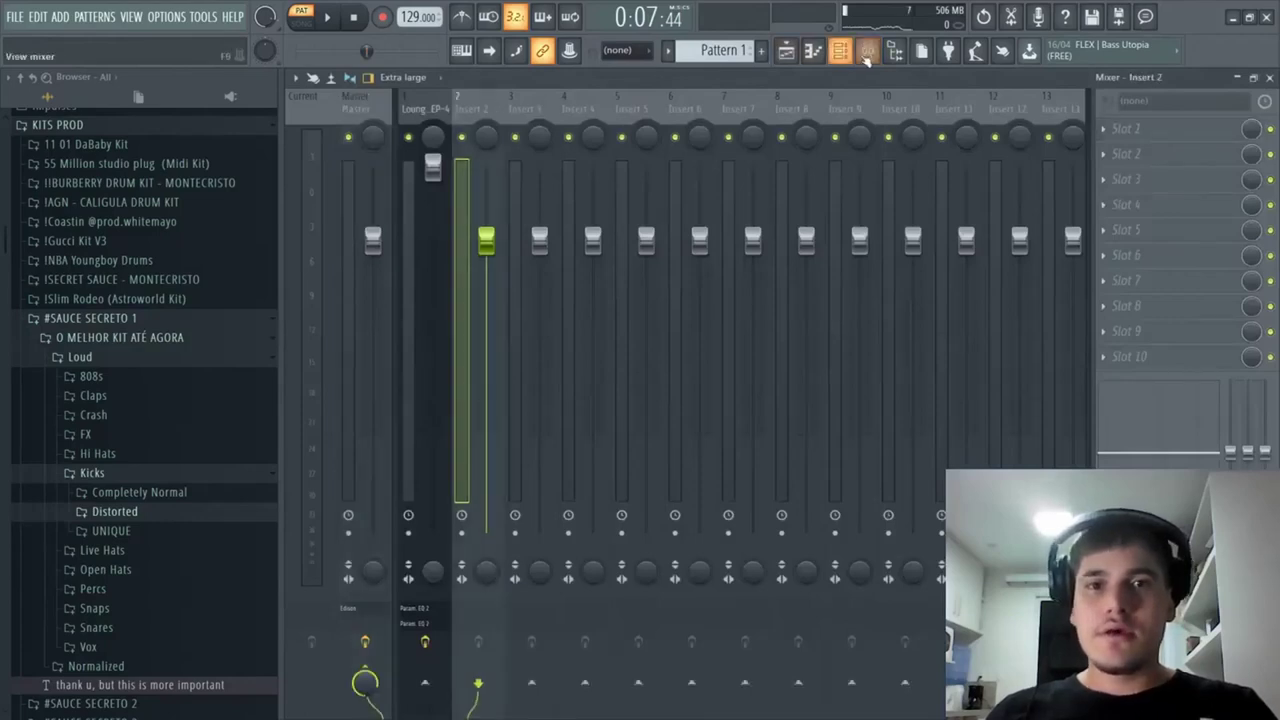
{"action": "left_click", "coordinate": [840, 51]}
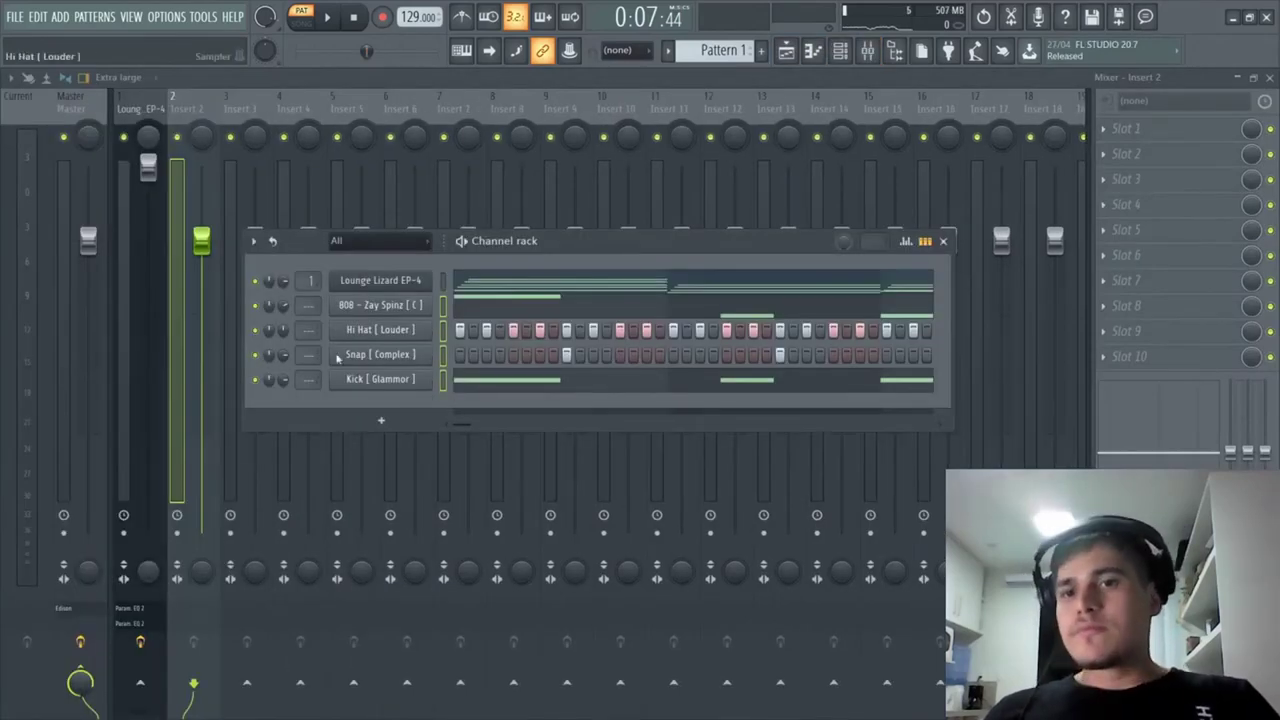
{"action": "key", "text": "F6"}
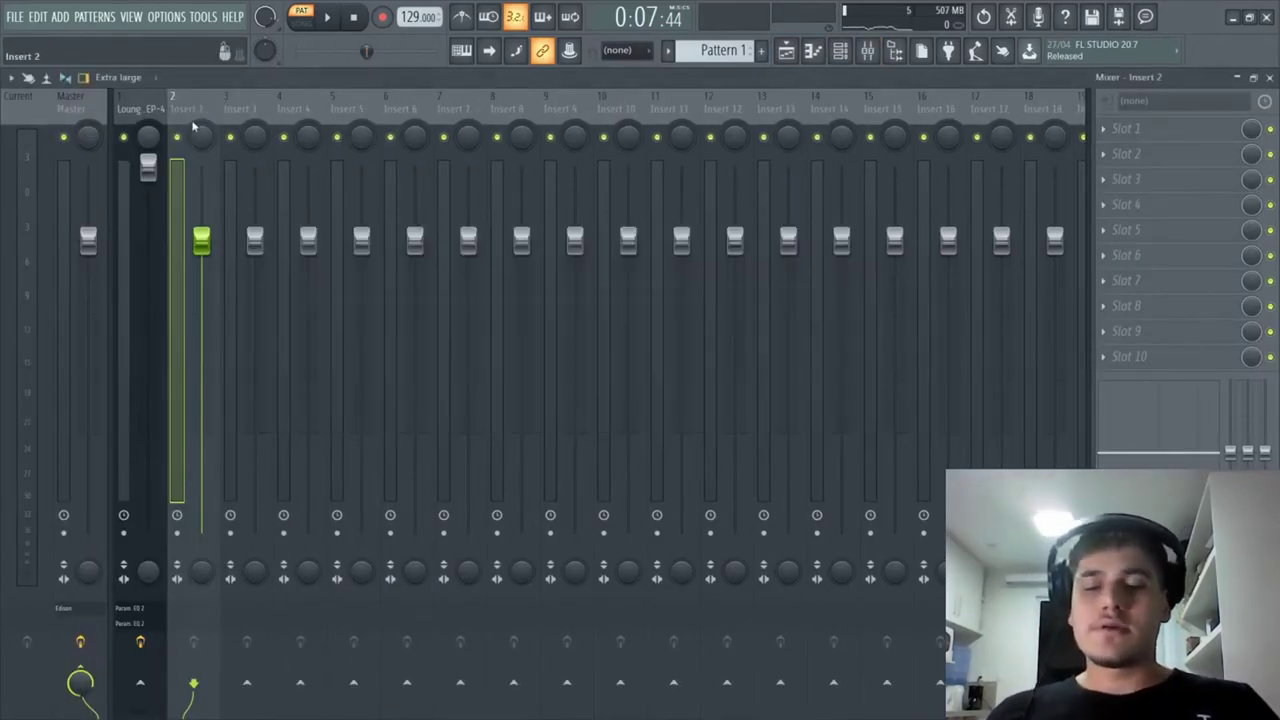
{"action": "key", "text": "ctrl+l"}
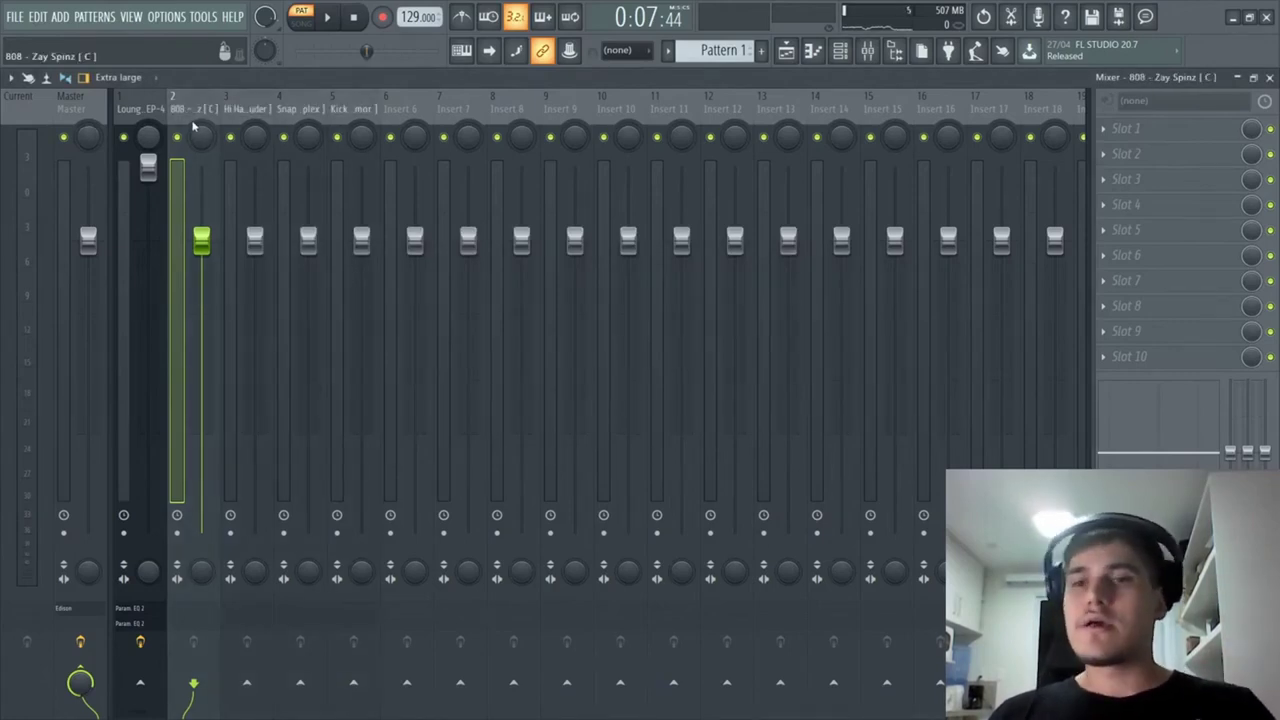
Step: Select the Kick mixer track and play the pattern to hear how the kick and 808 sit together
{"action": "left_click", "coordinate": [350, 110]}
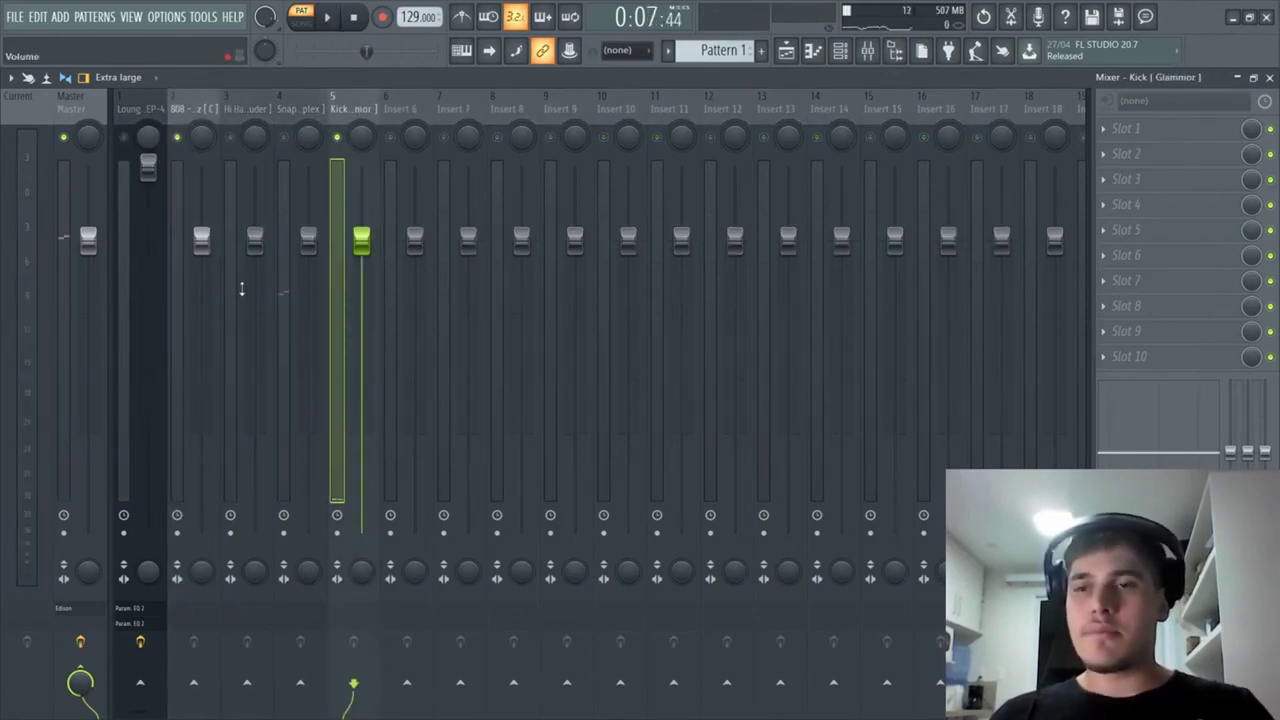
{"action": "key", "text": "space"}
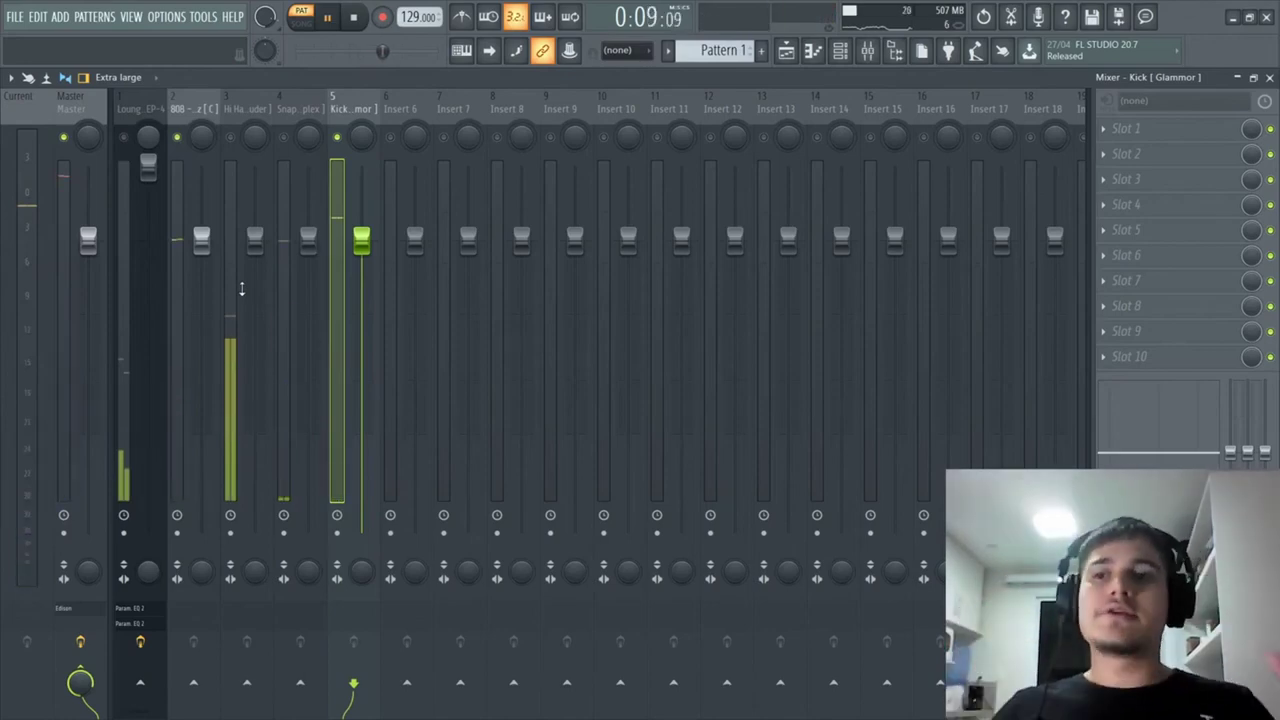
{"action": "key", "text": "space"}
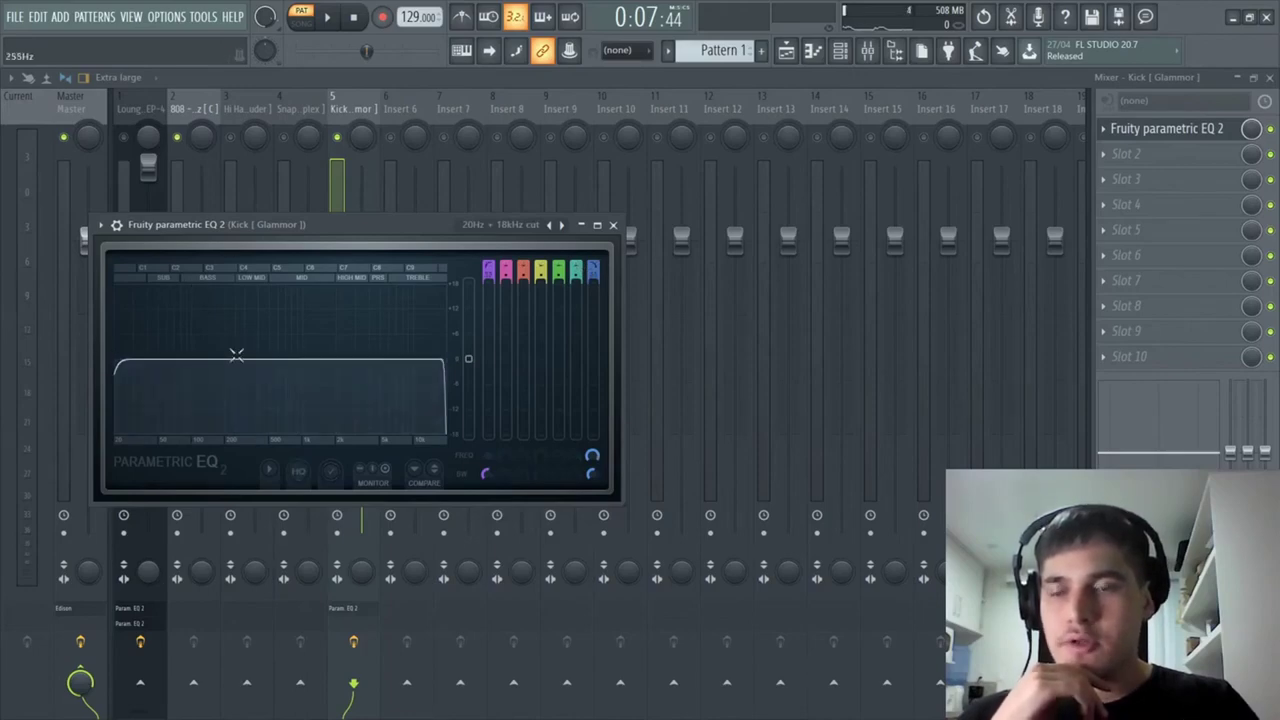
Step: Raise the low-cut frequency in the Kick track's Fruity parametric EQ 2, play the pattern to check it, and close the equalizer
{"action": "left_click_drag", "start_coordinate": [120, 363], "coordinate": [152, 360]}
{"action": "key", "text": "space"}
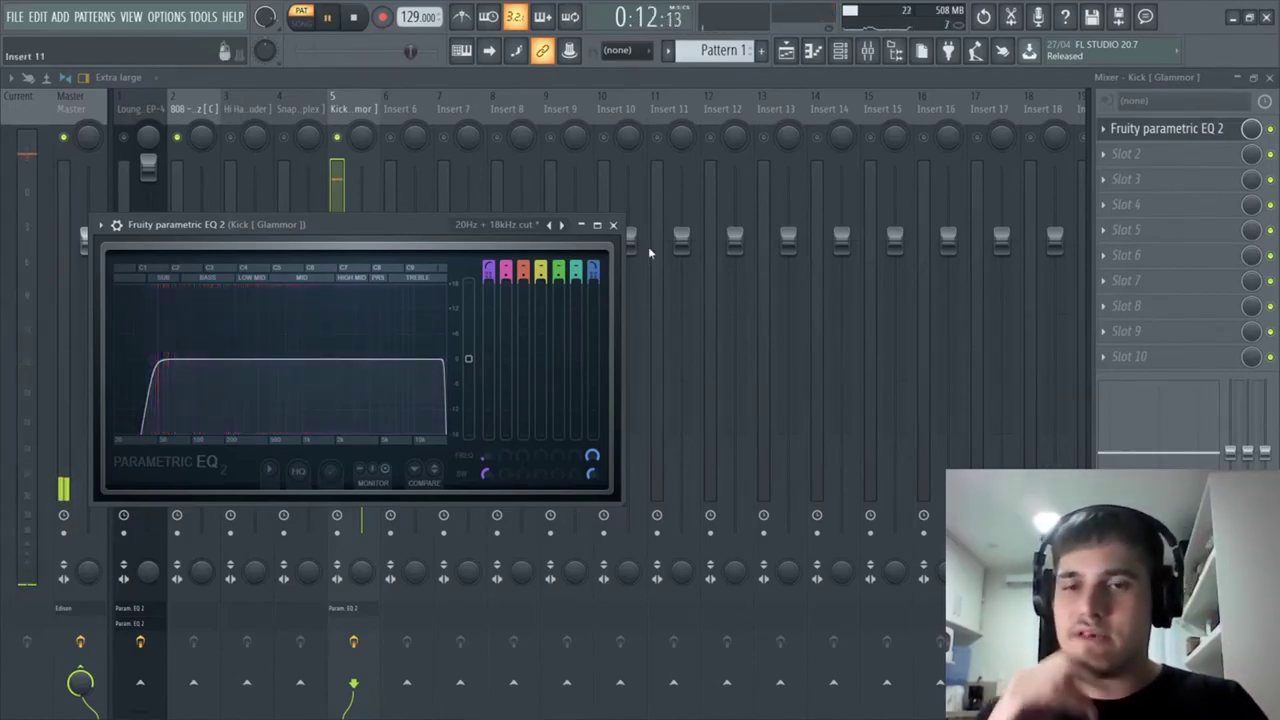
{"action": "left_click", "coordinate": [613, 224]}
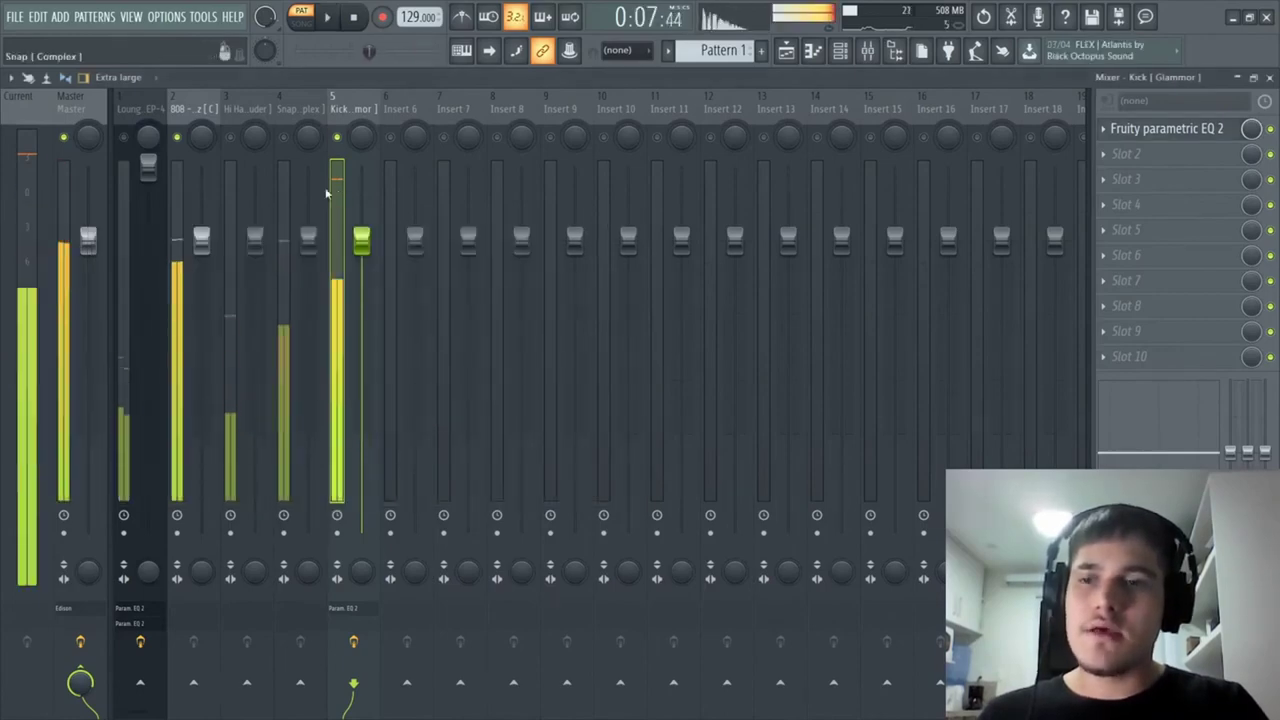
{"action": "key", "text": "space"}
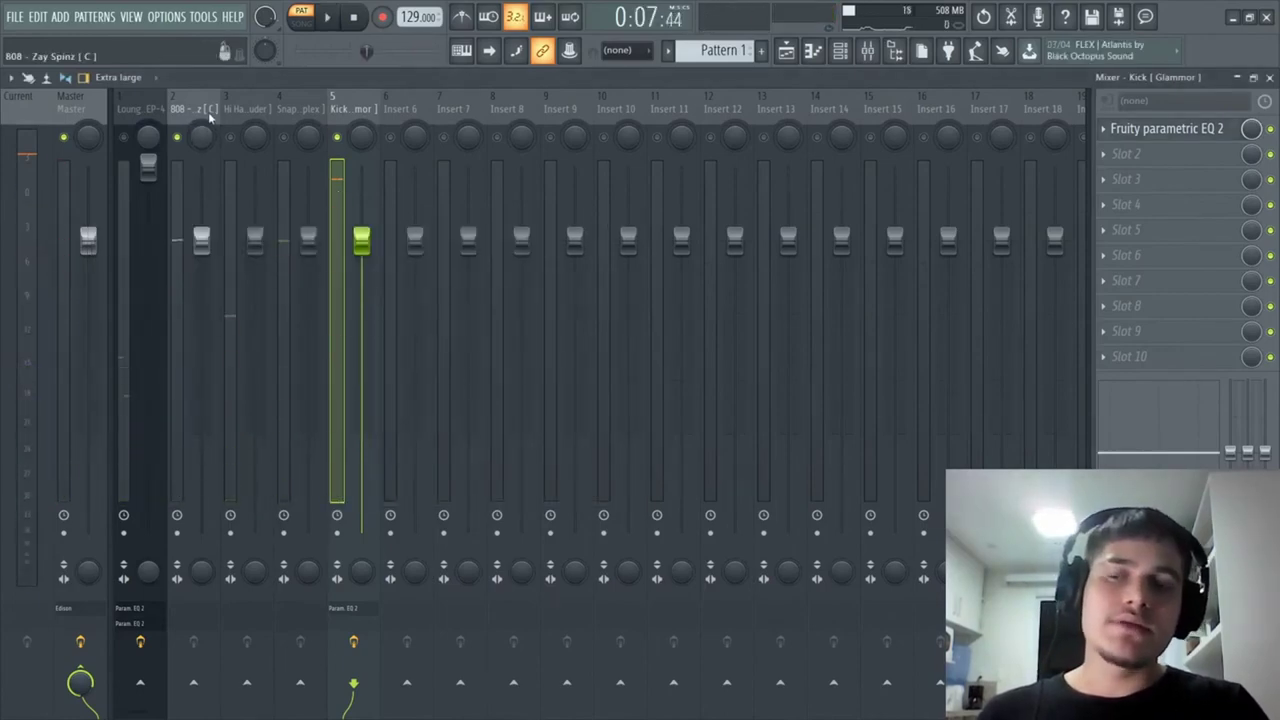
Step: Load Fruity parametric EQ 2 on the 808 mixer track and play the pattern to examine its frequencies
{"action": "left_click", "coordinate": [178, 115]}
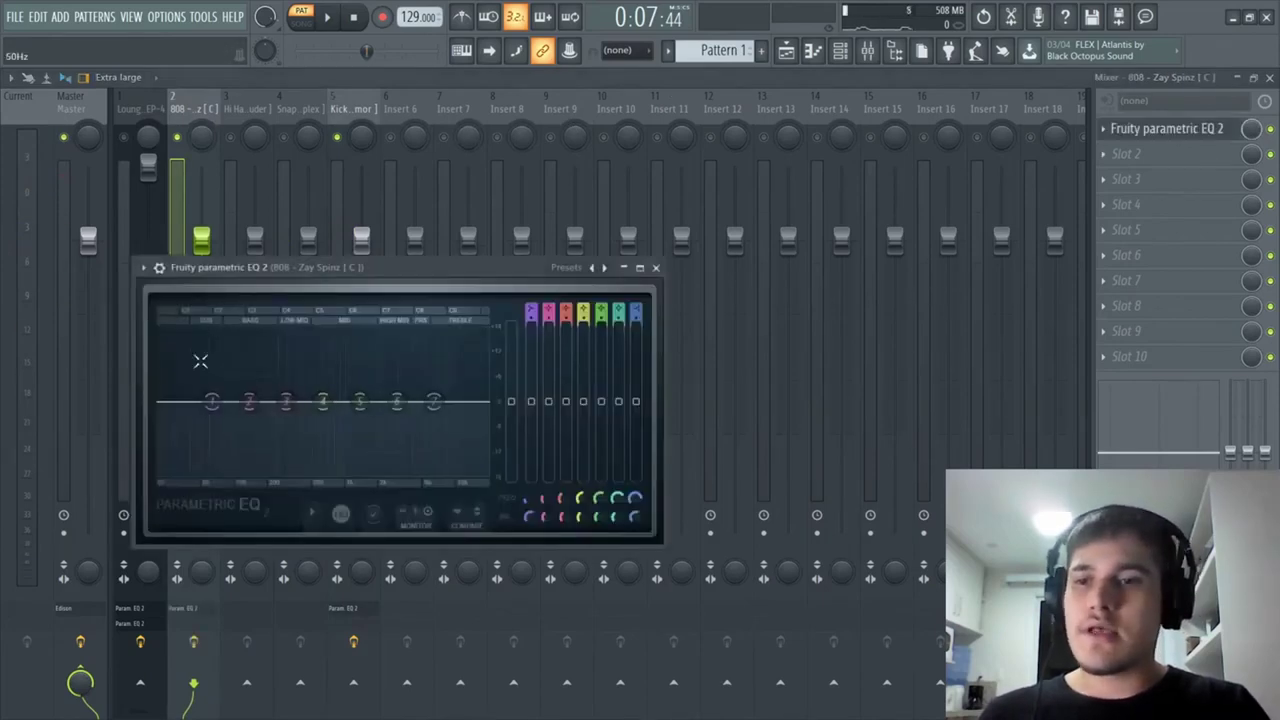
{"action": "key", "text": "space"}
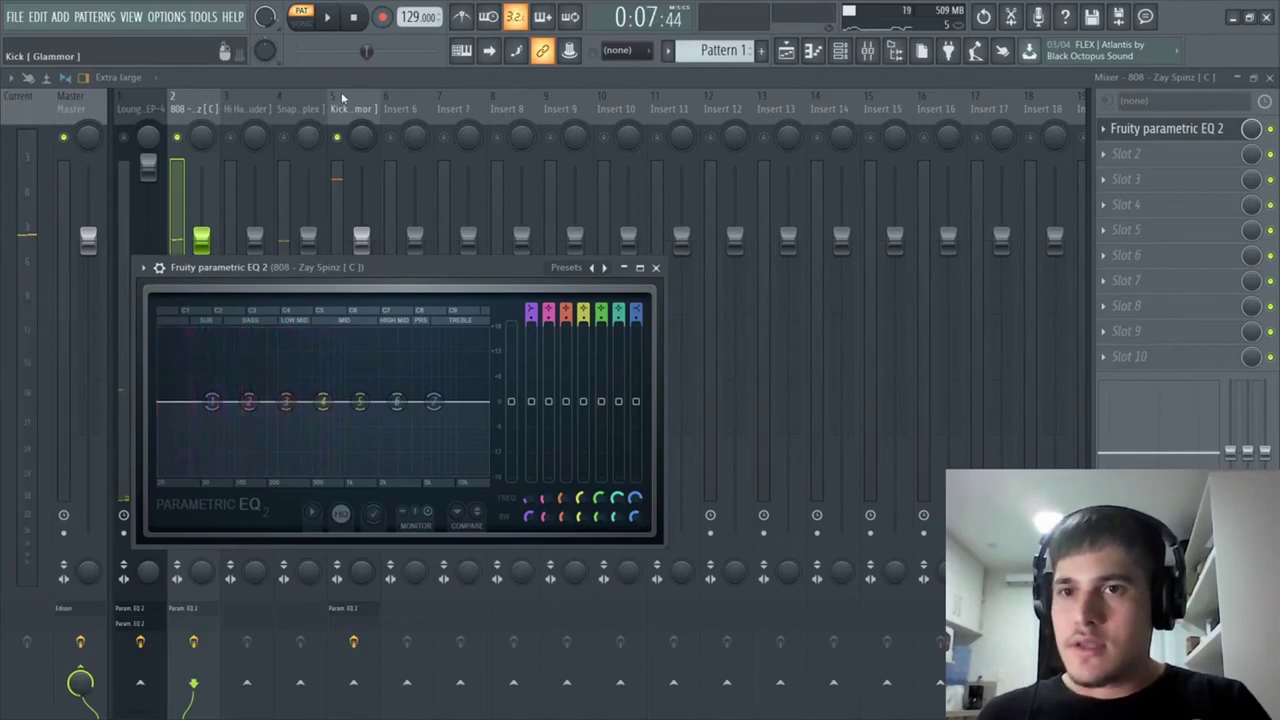
Step: In a second Fruity parametric EQ 2 on the Kick track, narrow band 3 and cut 39 Hz by about 12 dB
{"action": "left_click", "coordinate": [337, 200]}
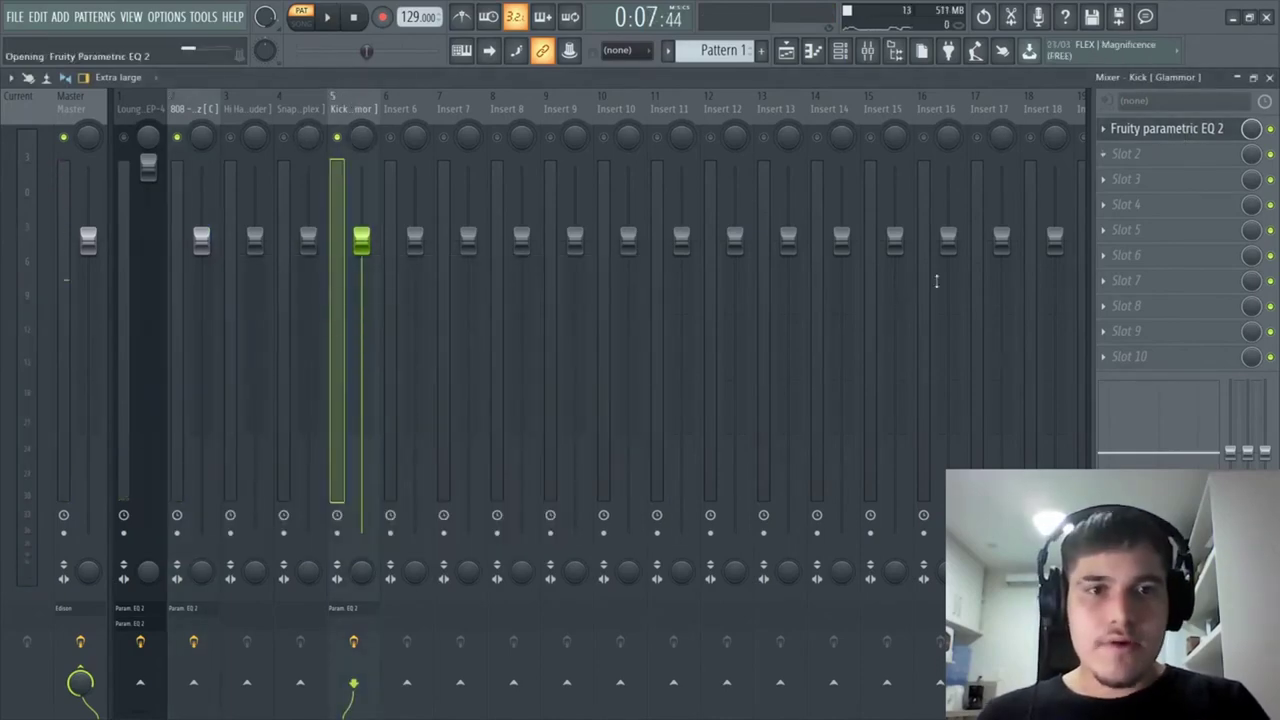
{"action": "left_click_drag", "start_coordinate": [152, 372], "coordinate": [156, 340]}
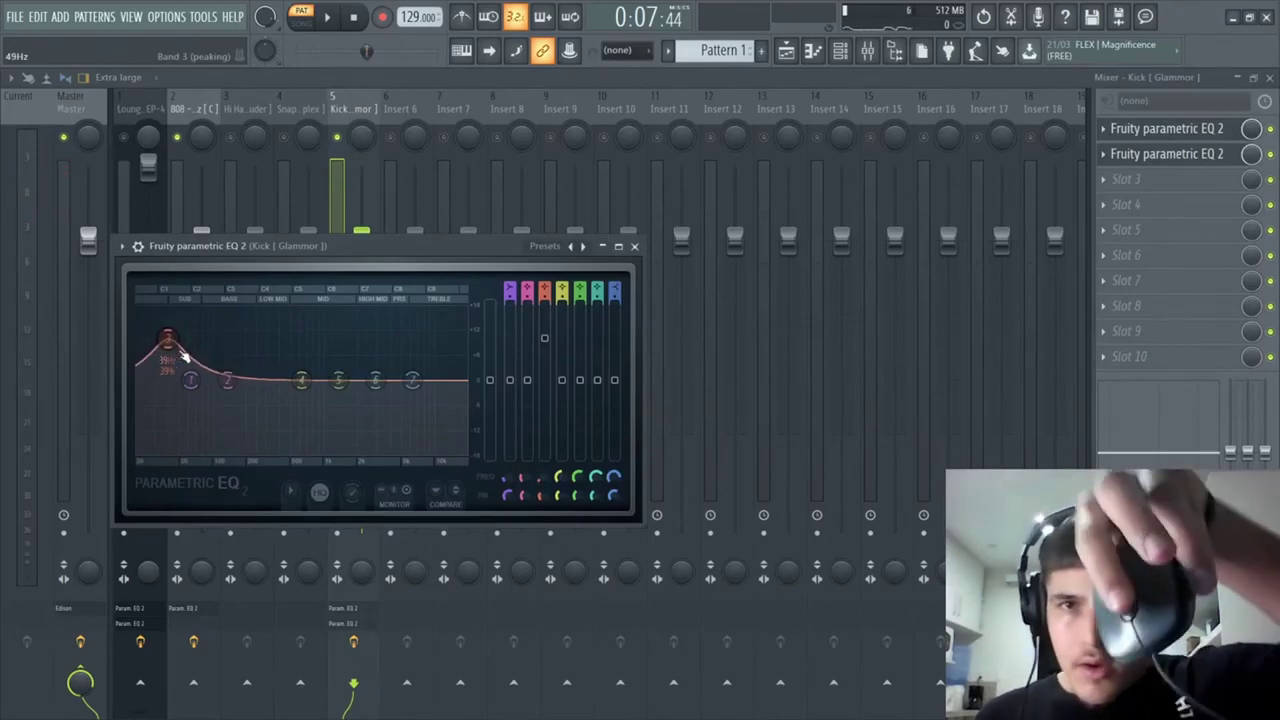
{"action": "scroll", "coordinate": [183, 357], "scroll_direction": "up", "scroll_amount": 2}
{"action": "scroll", "coordinate": [183, 357], "scroll_direction": "down", "scroll_amount": 5}
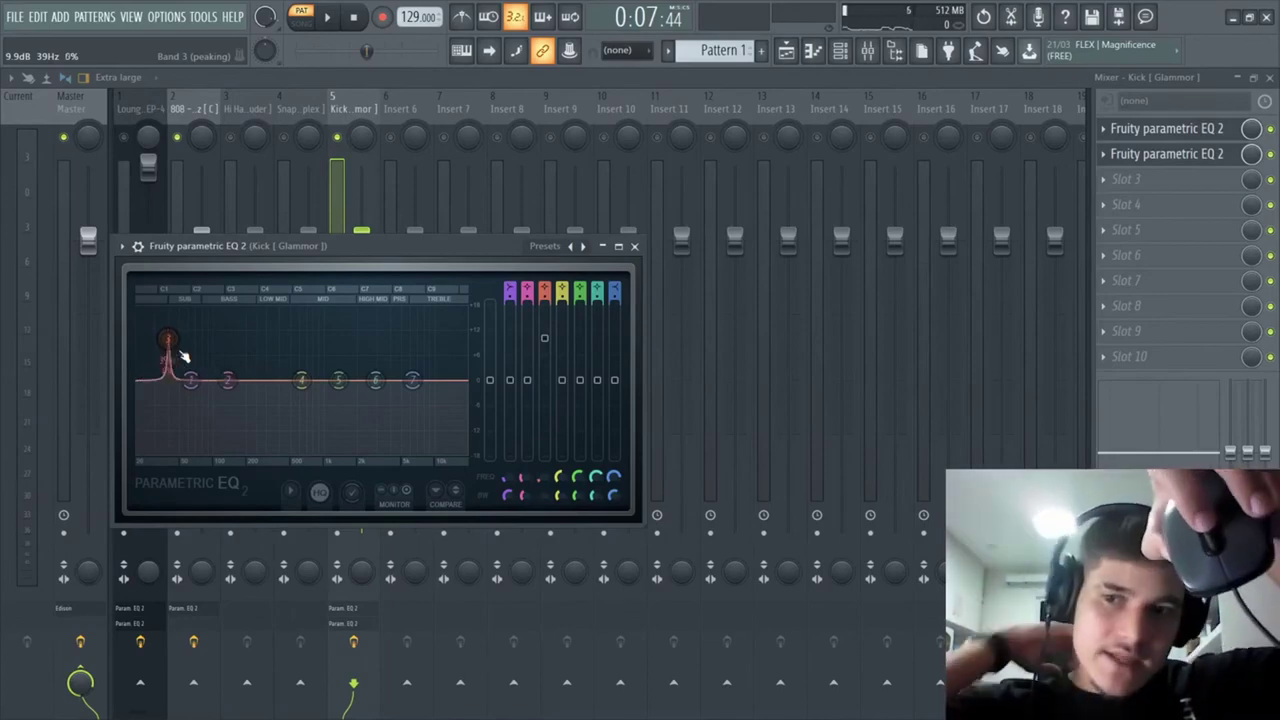
{"action": "scroll", "coordinate": [168, 342], "scroll_direction": "down", "scroll_amount": 2}
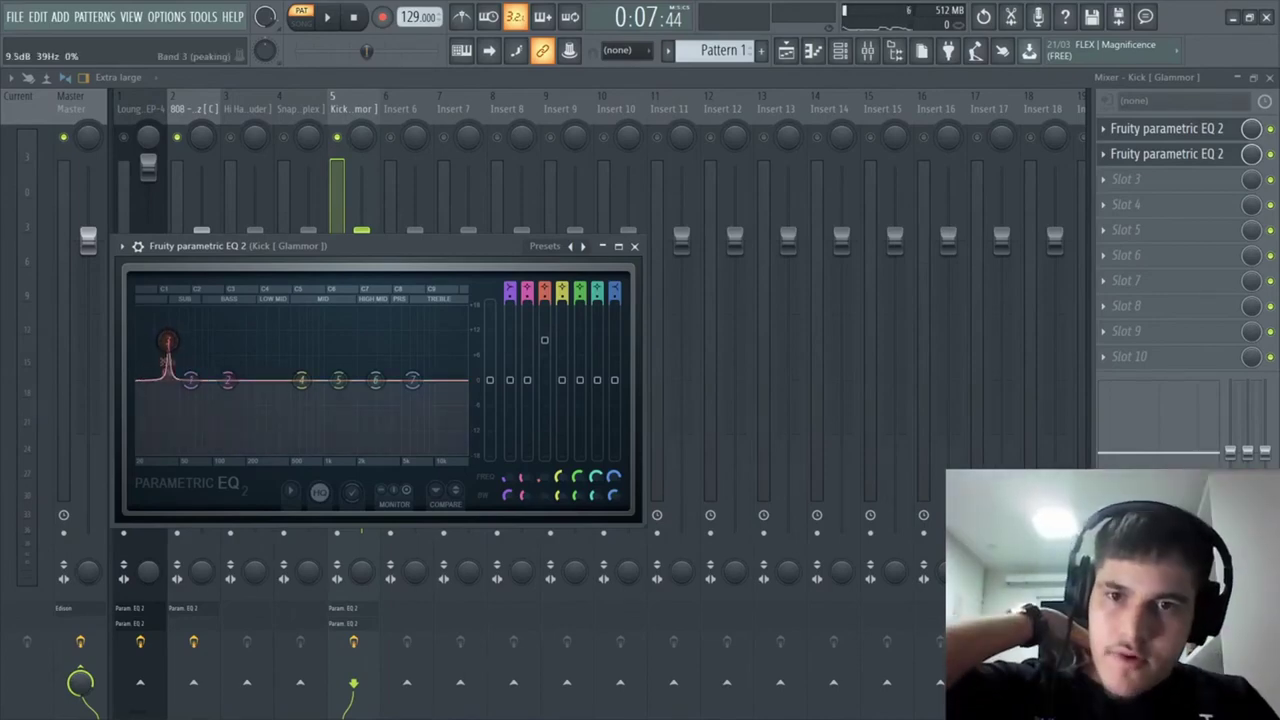
{"action": "left_click_drag", "start_coordinate": [168, 357], "coordinate": [168, 423]}
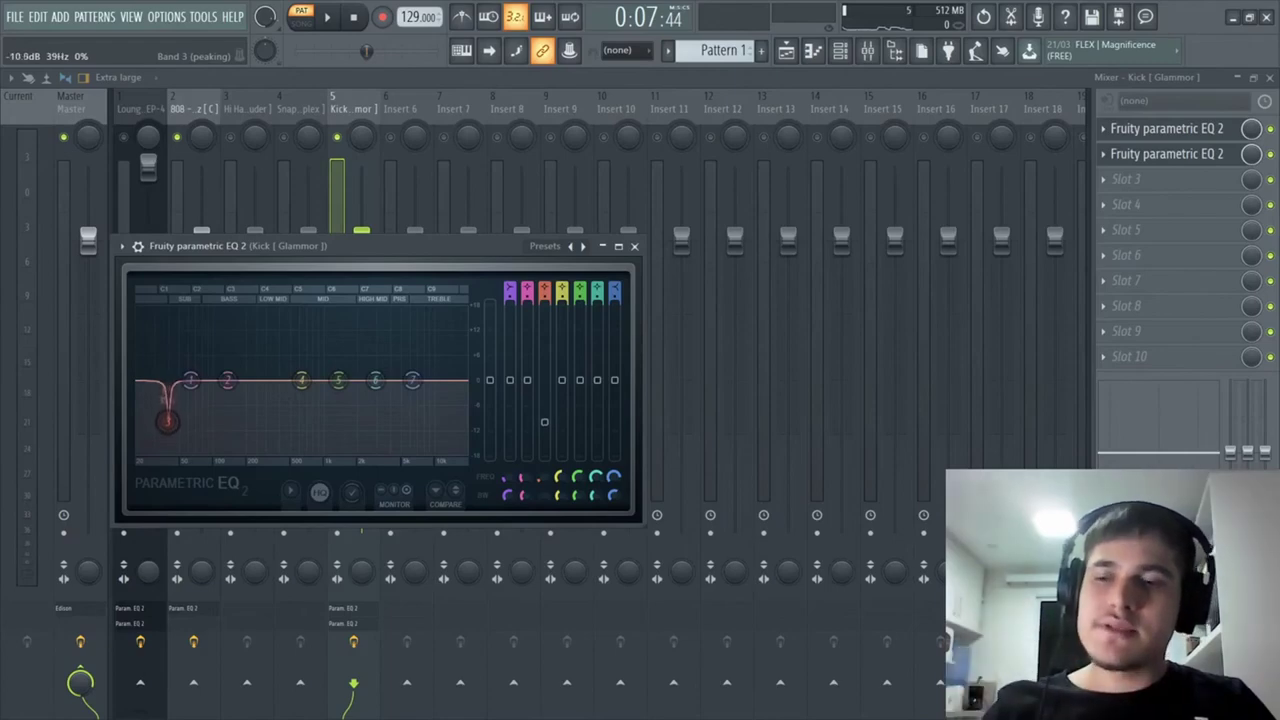
{"action": "key", "text": "space"}
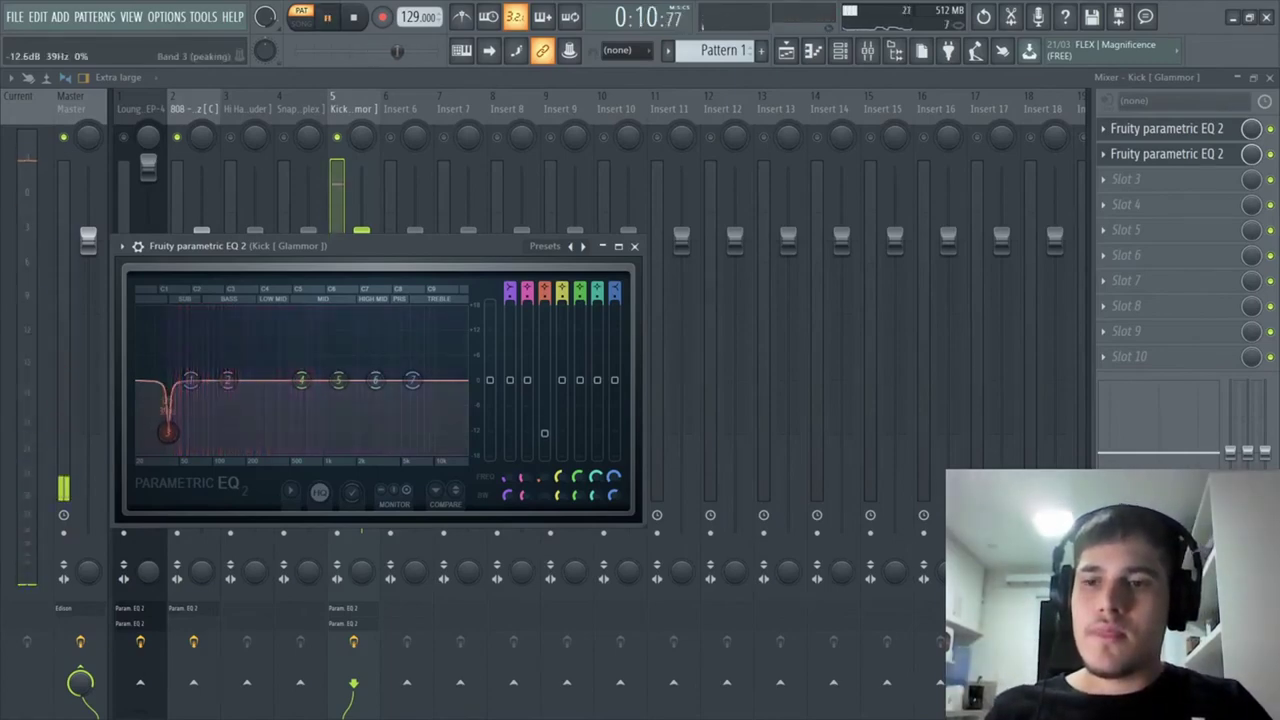
{"action": "left_click_drag", "start_coordinate": [168, 423], "coordinate": [168, 428]}
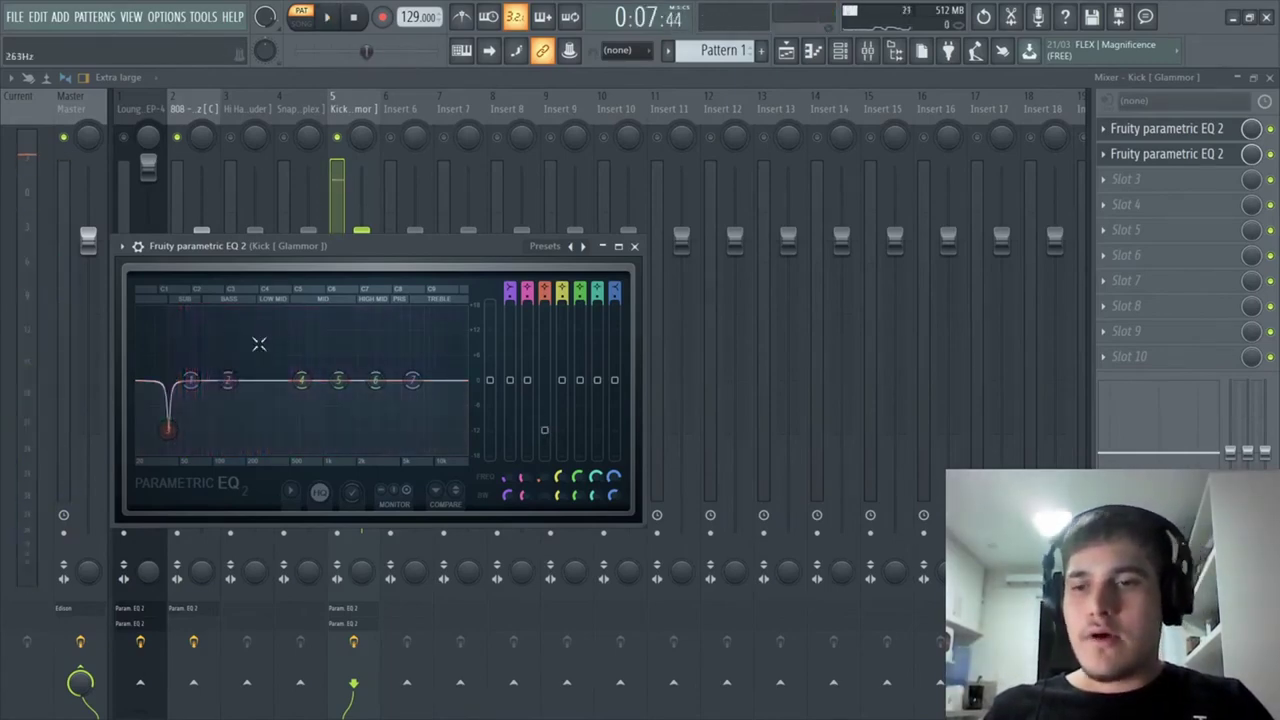
Step: Set the Kick equalizer's band 2 to a narrow cut of about 6.4 dB at 56 Hz, checking it during playback
{"action": "left_click_drag", "start_coordinate": [190, 380], "coordinate": [187, 335]}
{"action": "key", "text": "space"}
{"action": "key", "text": "space"}
{"action": "key", "text": "space"}
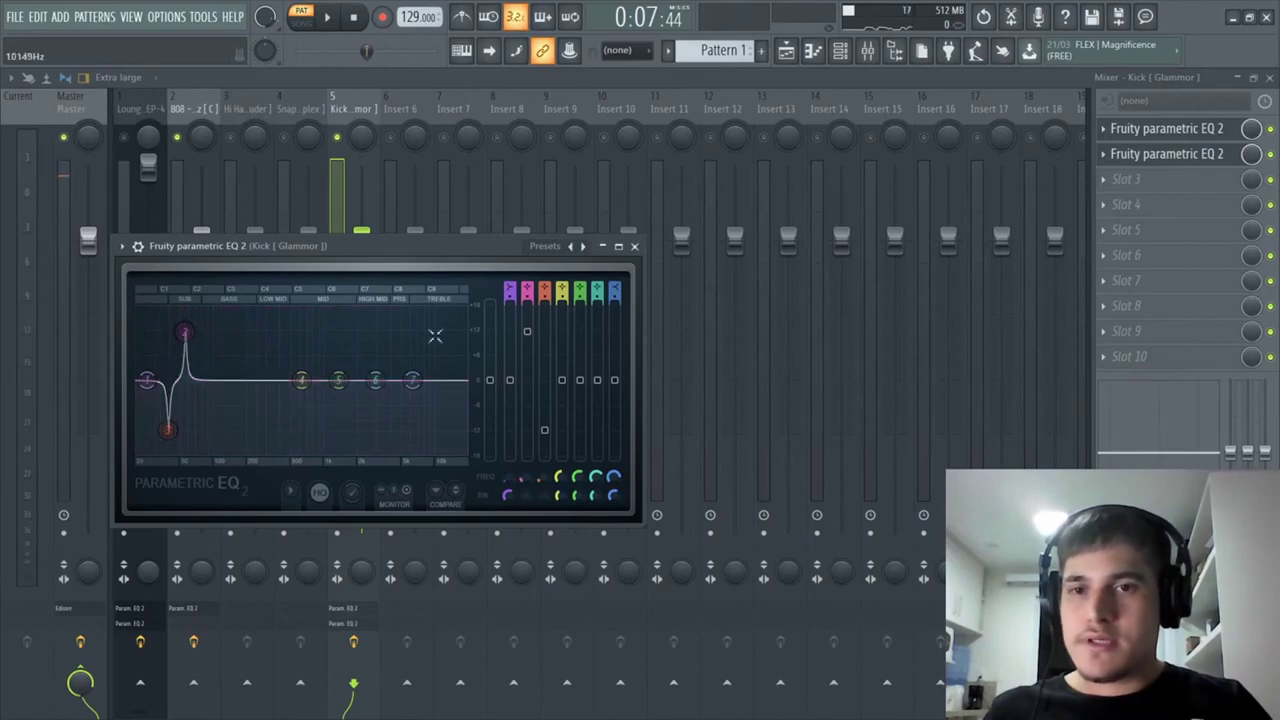
{"action": "left_click_drag", "start_coordinate": [527, 333], "coordinate": [527, 404]}
{"action": "key", "text": "space"}
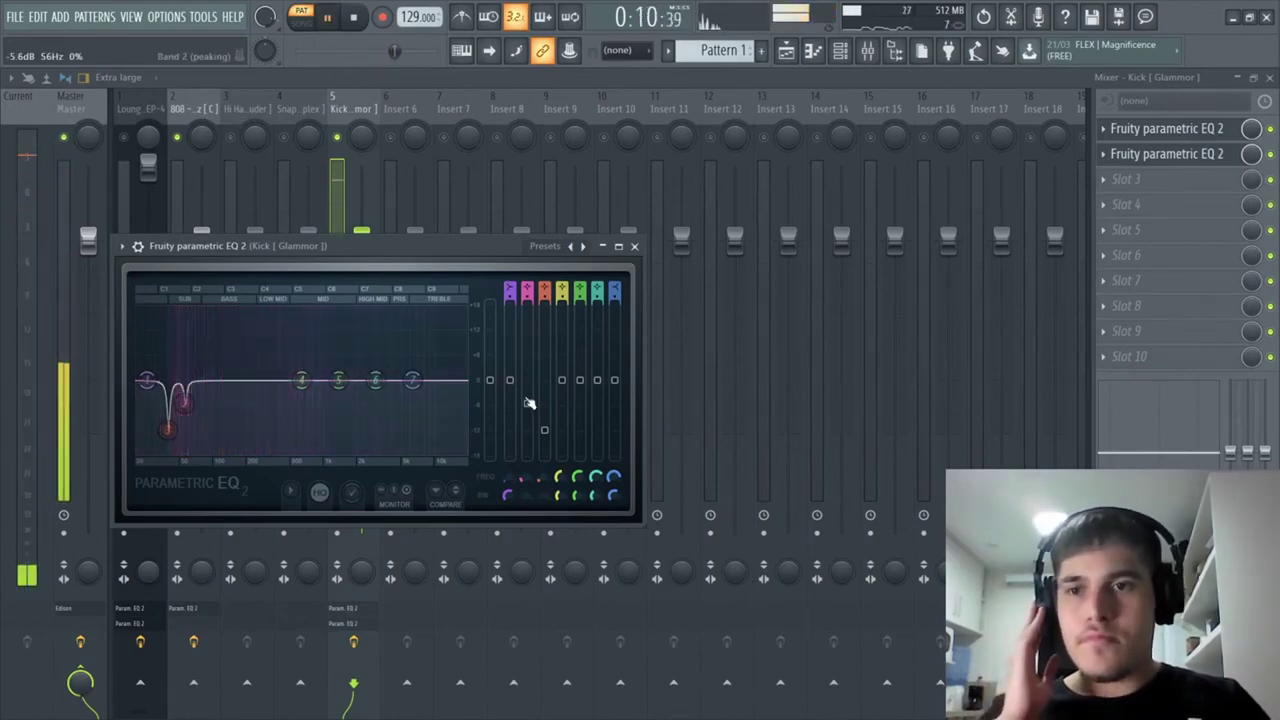
{"action": "left_click_drag", "start_coordinate": [530, 412], "coordinate": [527, 406]}
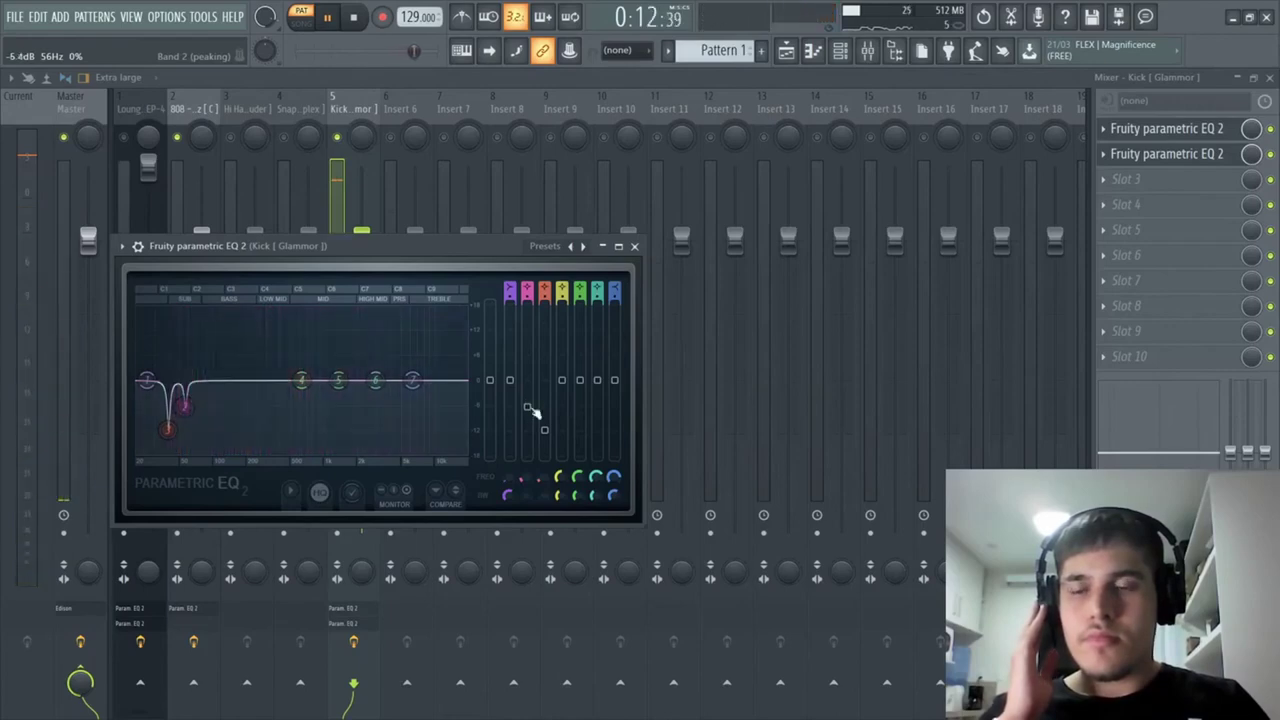
{"action": "scroll", "coordinate": [531, 412], "scroll_direction": "down", "scroll_amount": 1}
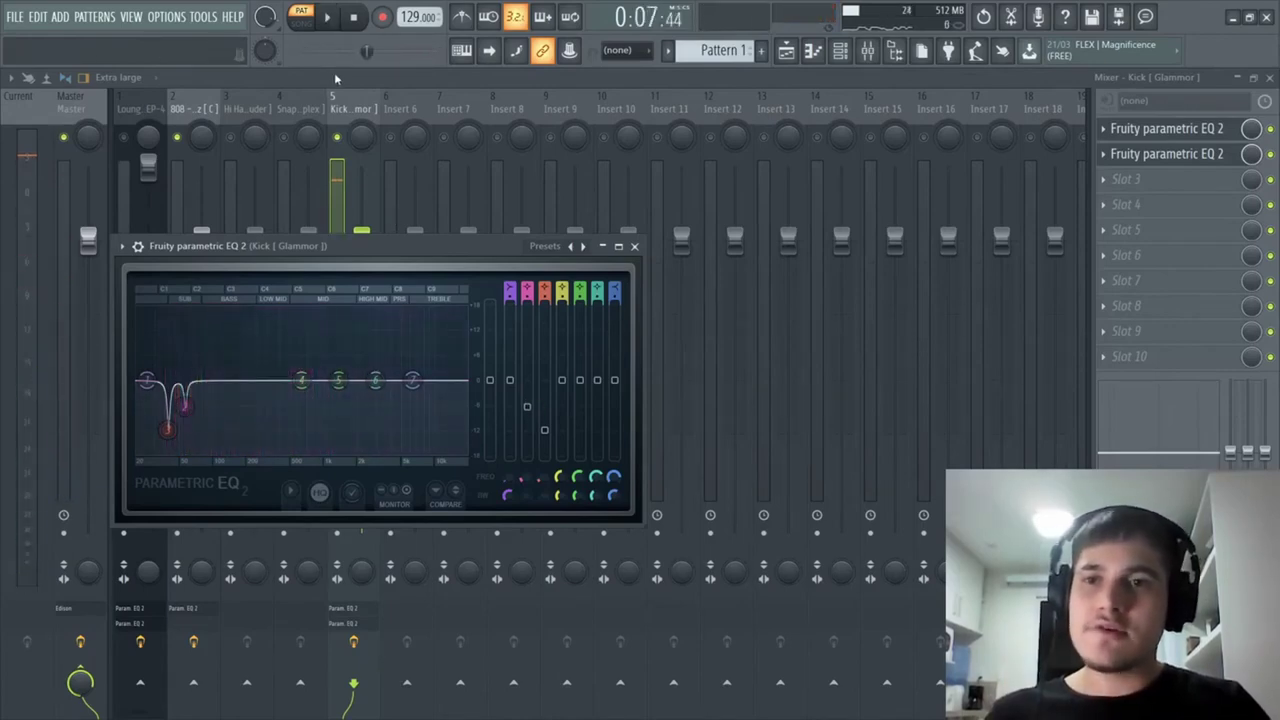
Step: Compare the kick during playback with its track effects bypassed and re-enabled
{"action": "left_click", "coordinate": [355, 643]}
{"action": "left_click", "coordinate": [355, 643]}
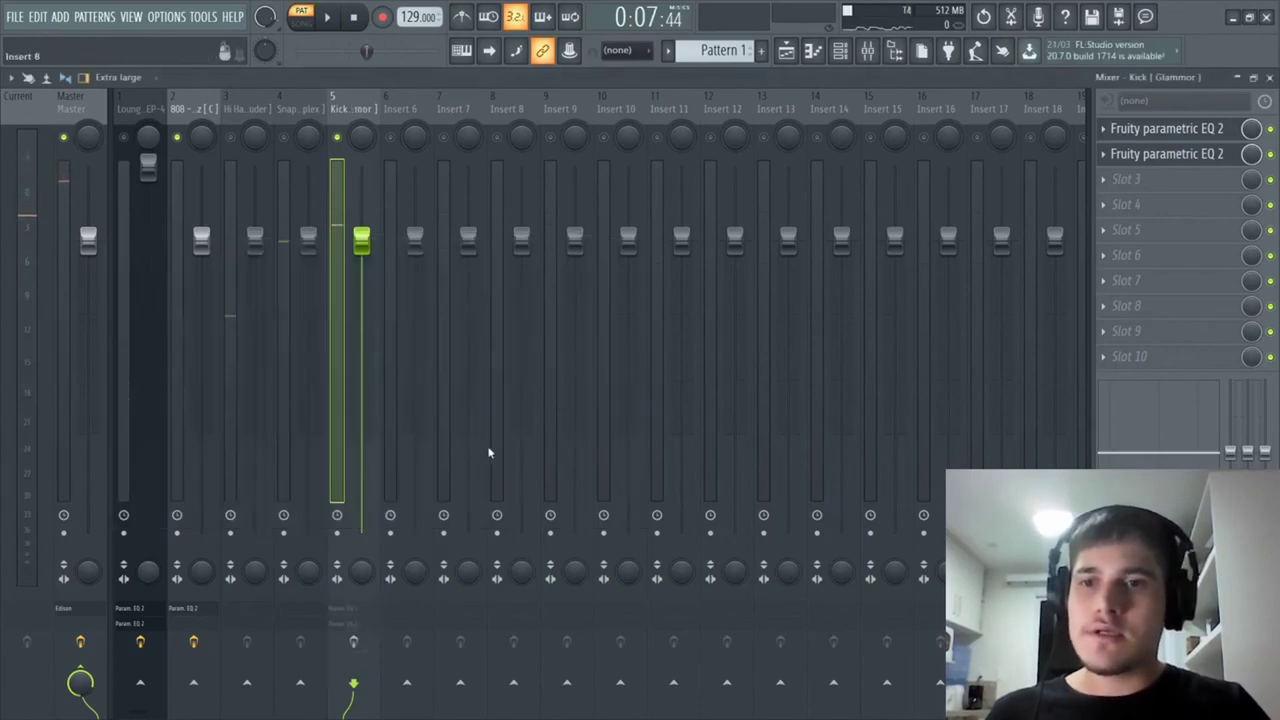
{"action": "key", "text": "space"}
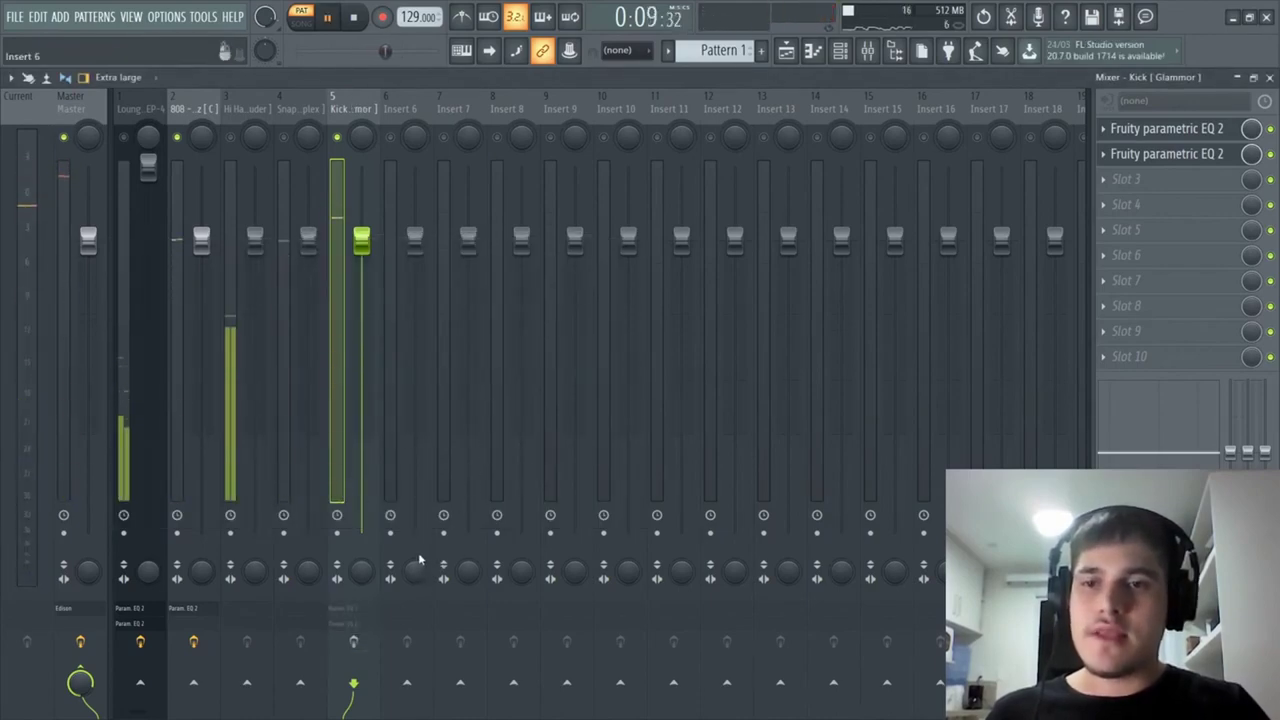
{"action": "left_click", "coordinate": [355, 643]}
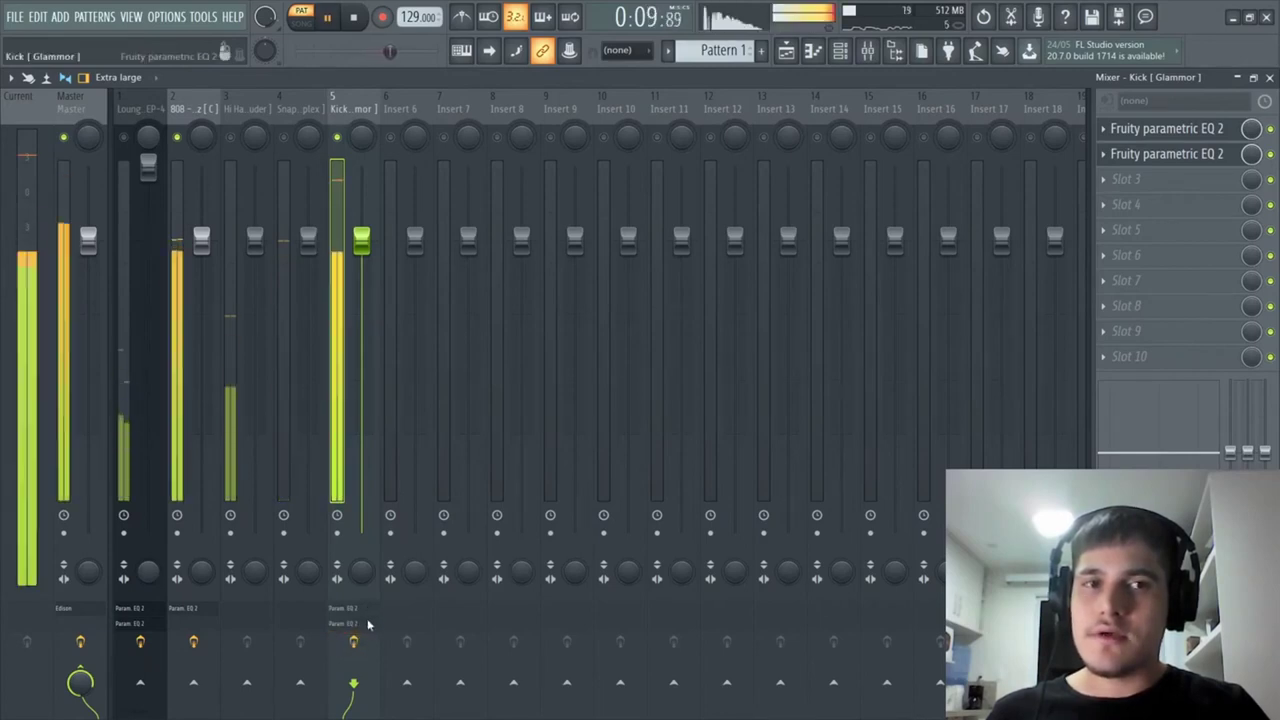
{"action": "key", "text": "space"}
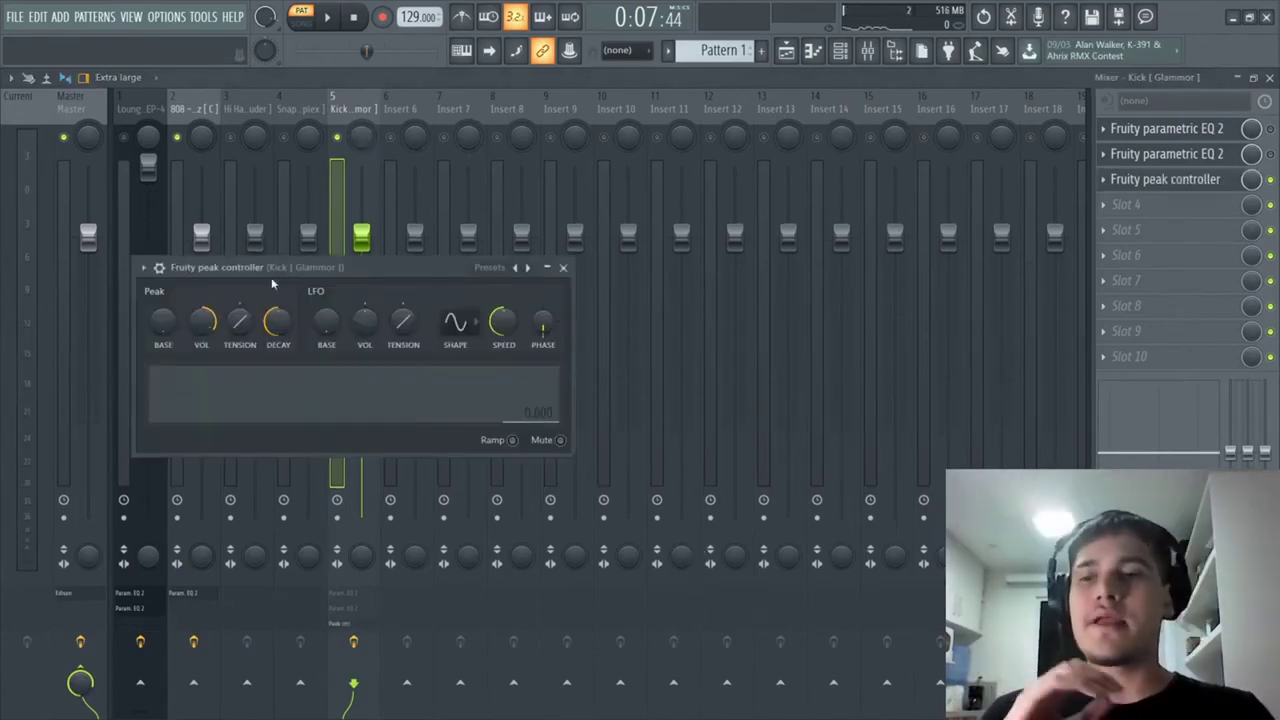
Step: Move the Kick track's Fruity peak controller window aside and play the pattern to examine its output curve
{"action": "left_click_drag", "start_coordinate": [271, 268], "coordinate": [593, 238]}
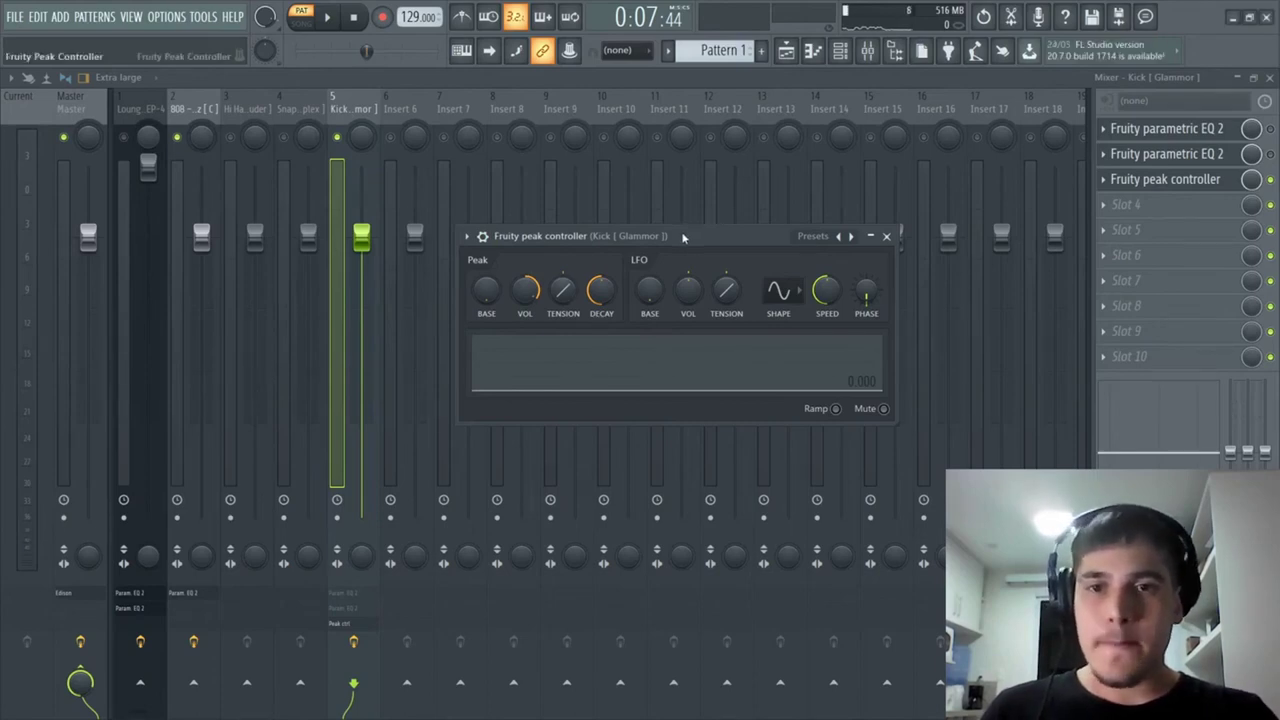
{"action": "key", "text": "space"}
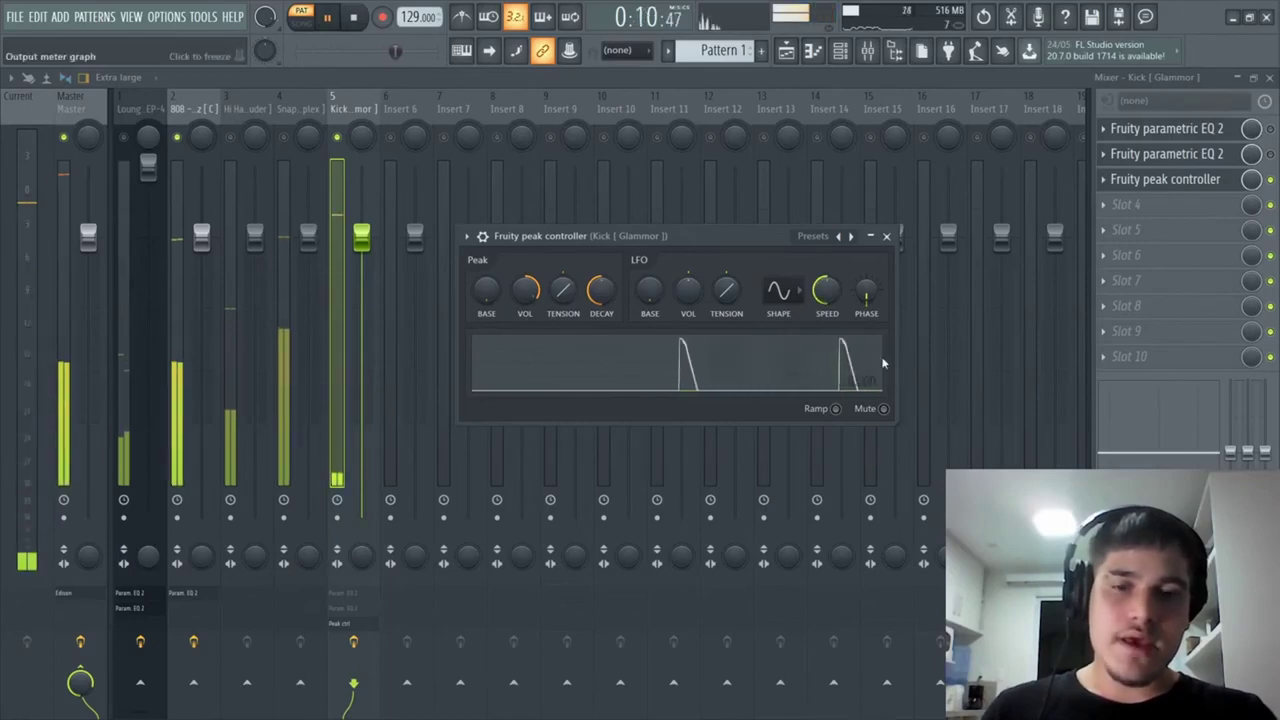
{"action": "key", "text": "space"}
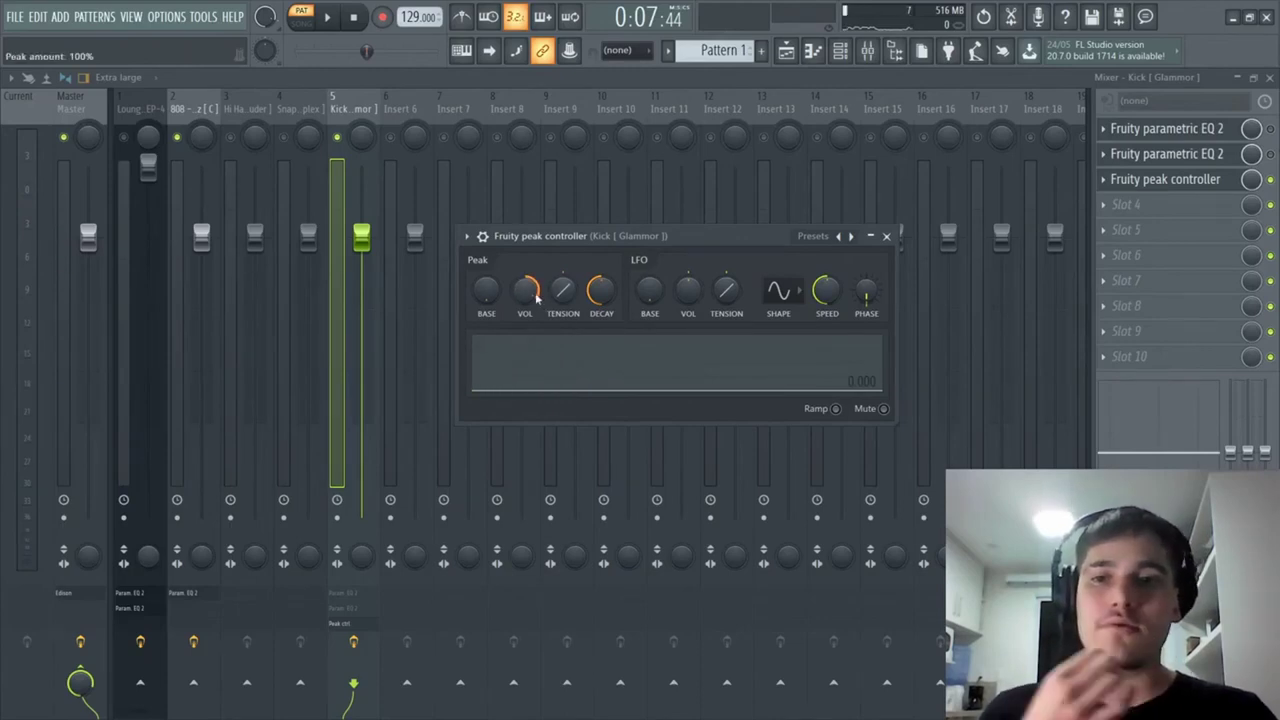
{"action": "key", "text": "space"}
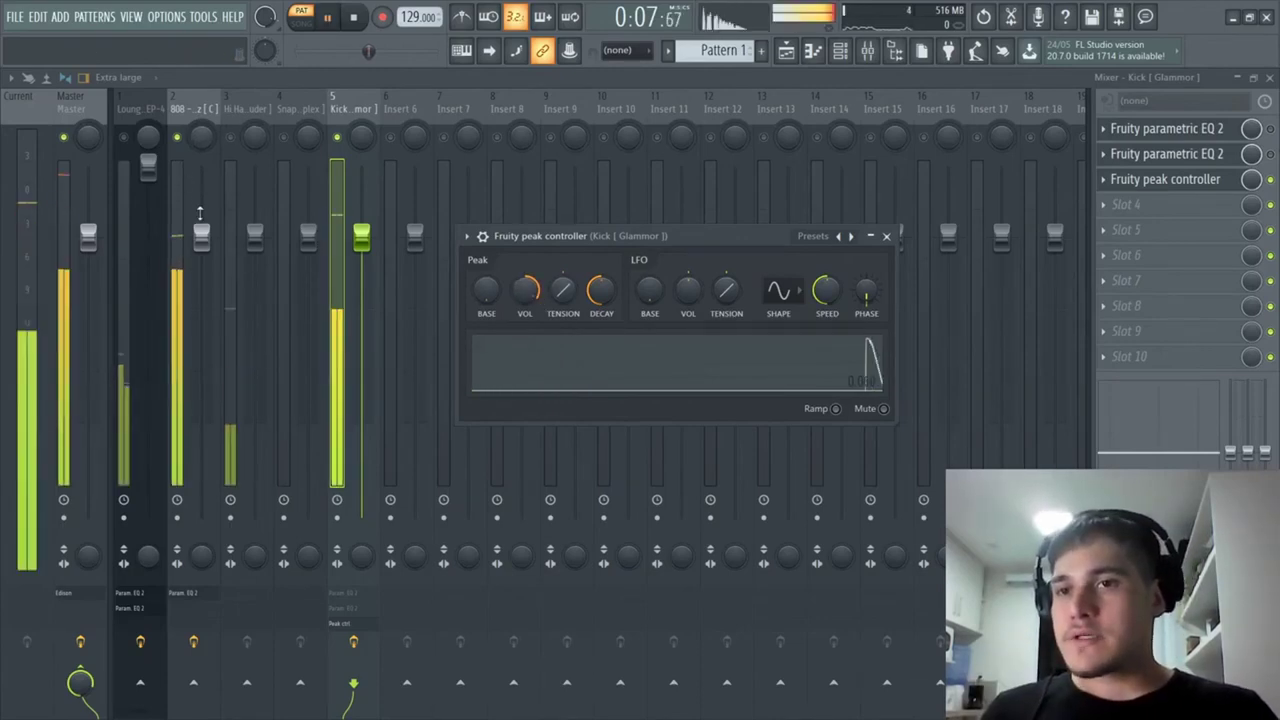
{"action": "key", "text": "space"}
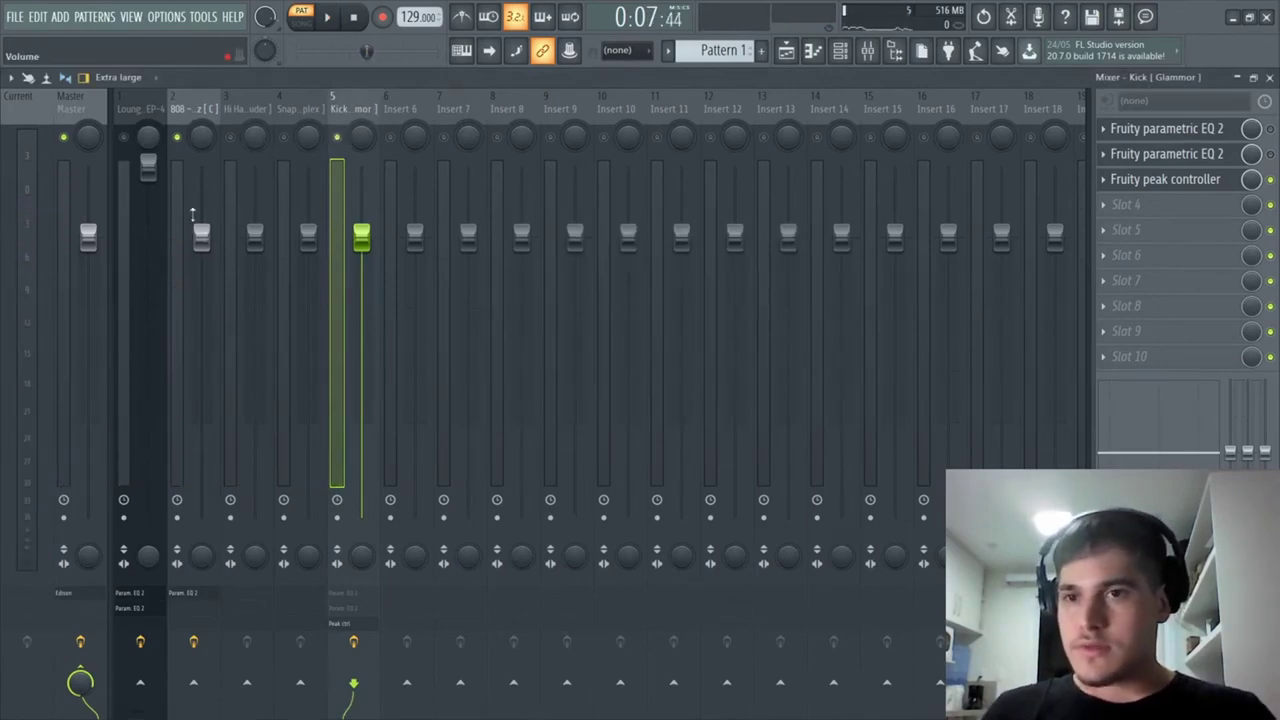
Step: Copy the 808 track's volume value and paste it, 80%, into the Peak Base of the Kick track's Fruity peak controller
{"action": "right_click", "coordinate": [209, 242]}
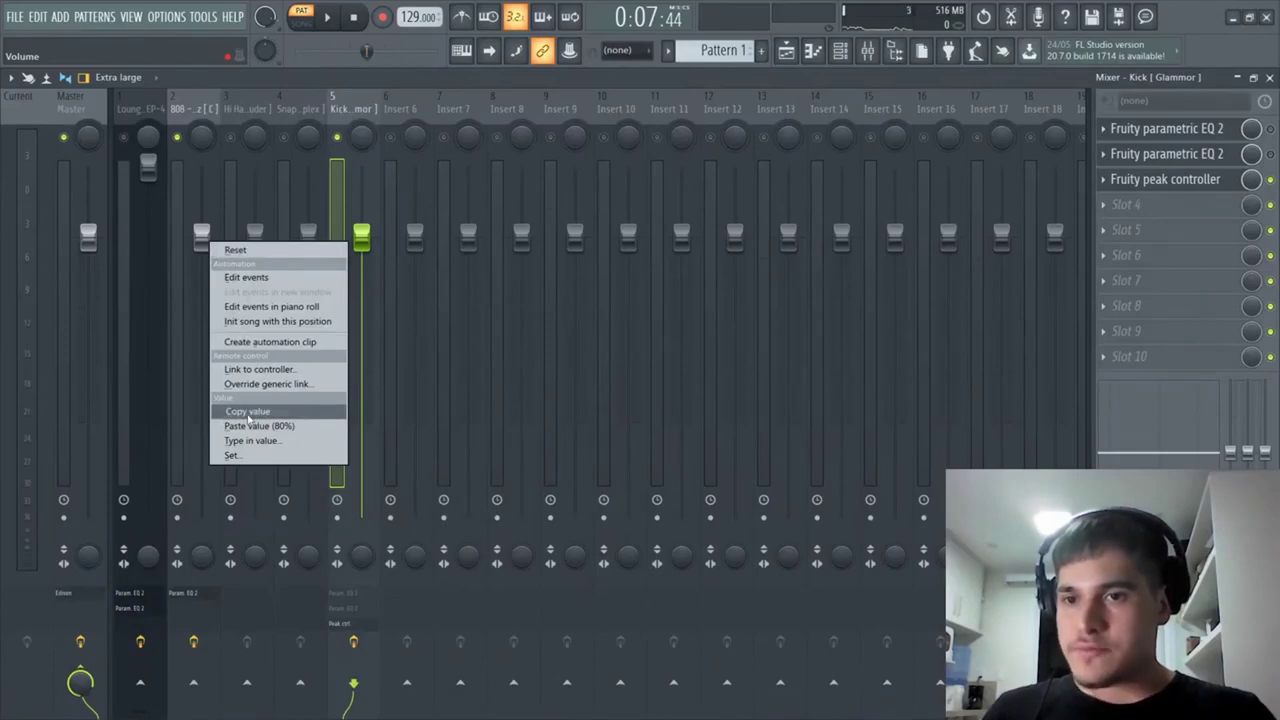
{"action": "left_click", "coordinate": [248, 412]}
{"action": "right_click", "coordinate": [208, 246]}
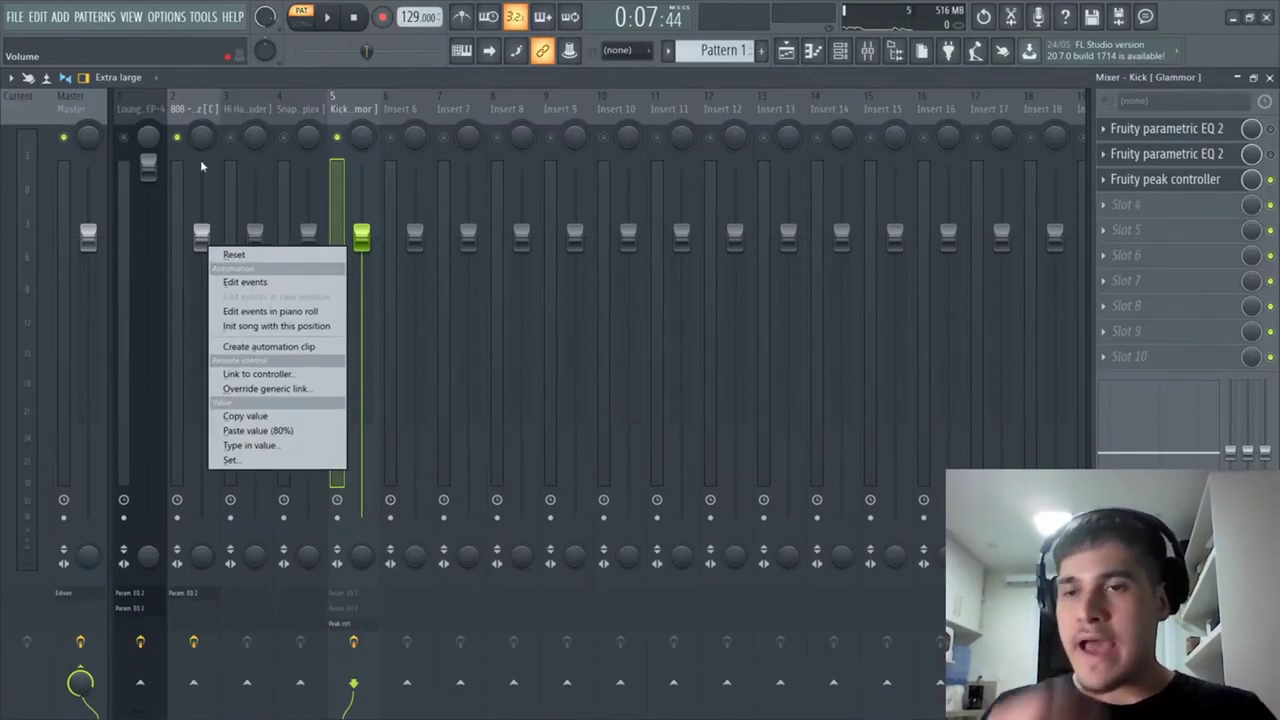
{"action": "left_click", "coordinate": [336, 113]}
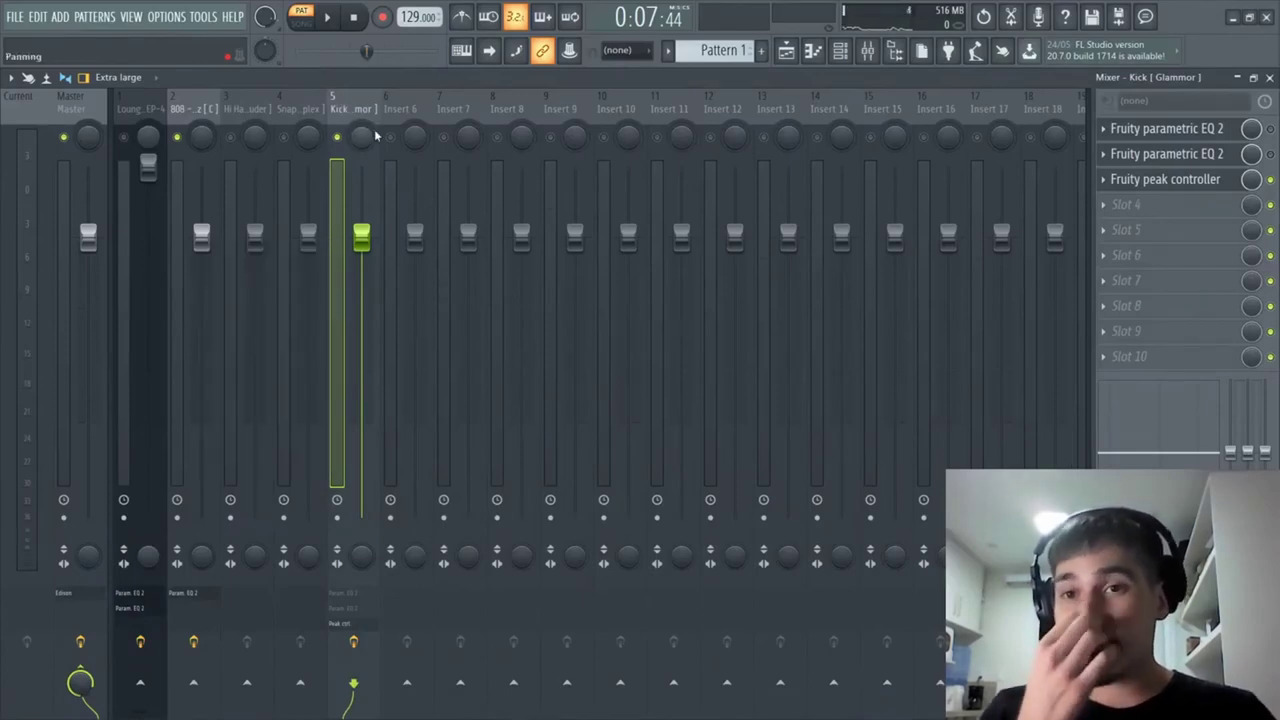
{"action": "left_click", "coordinate": [1172, 184]}
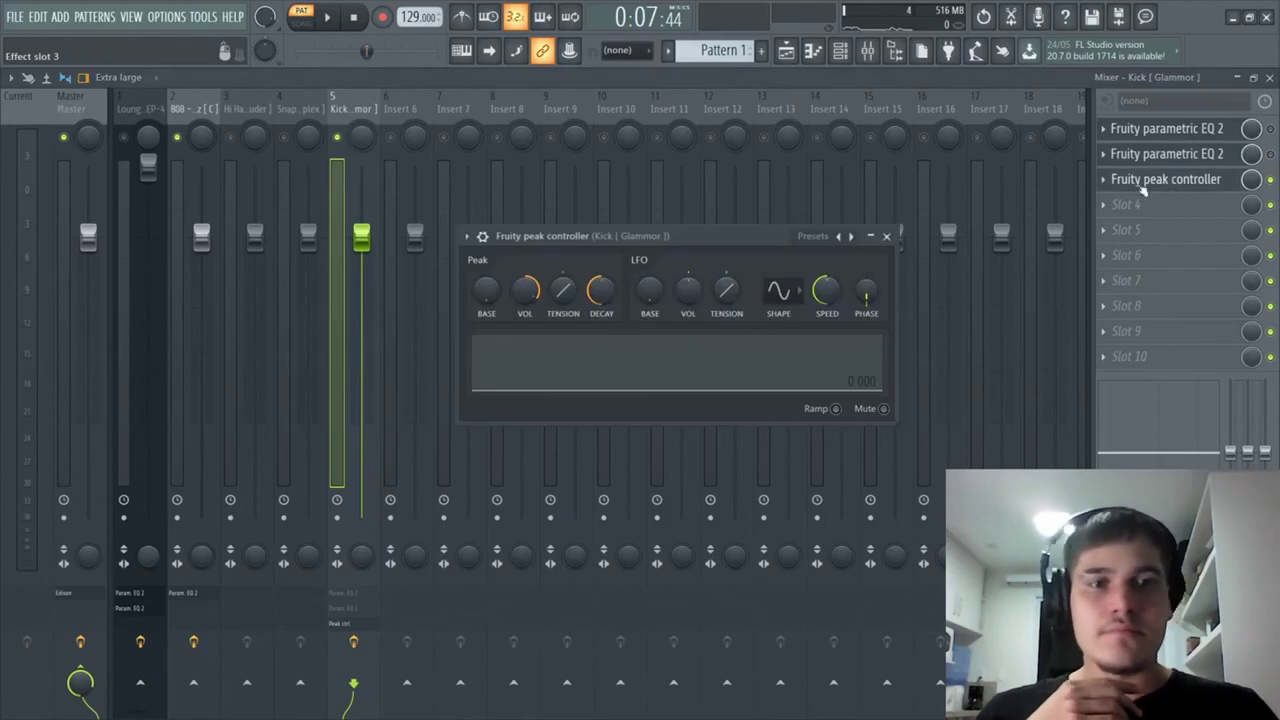
{"action": "right_click", "coordinate": [488, 301]}
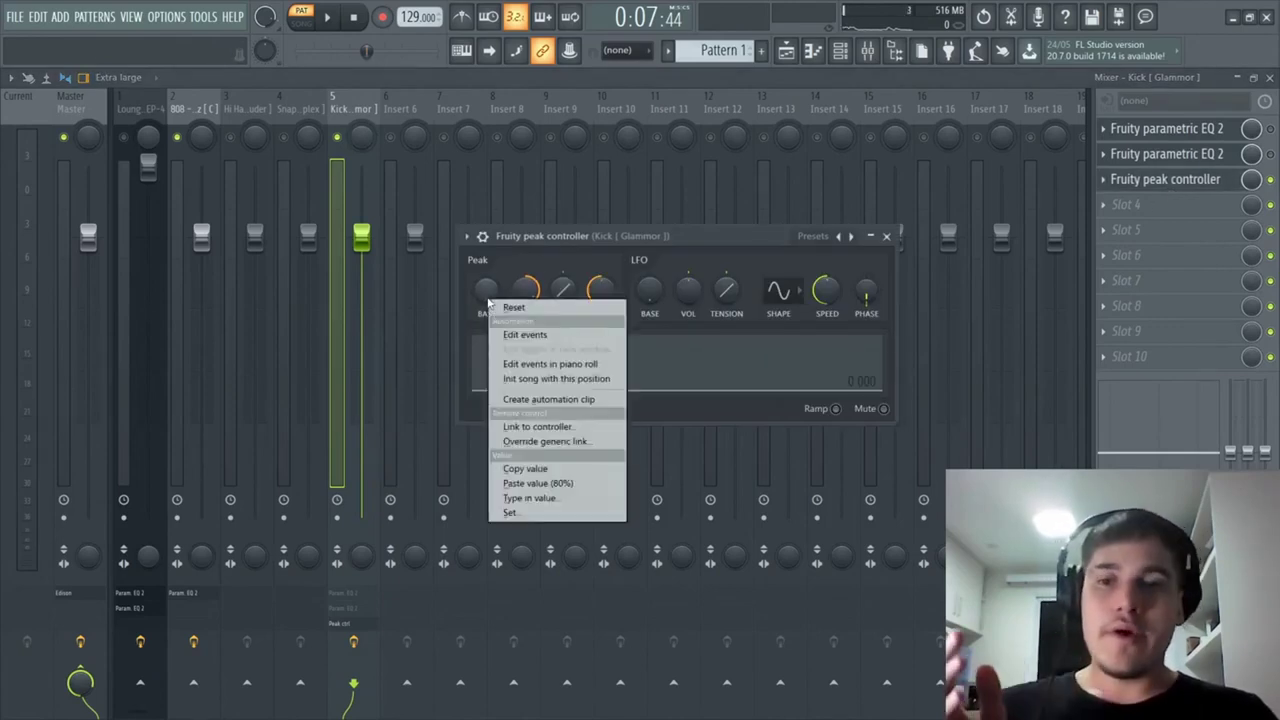
{"action": "left_click", "coordinate": [525, 484]}
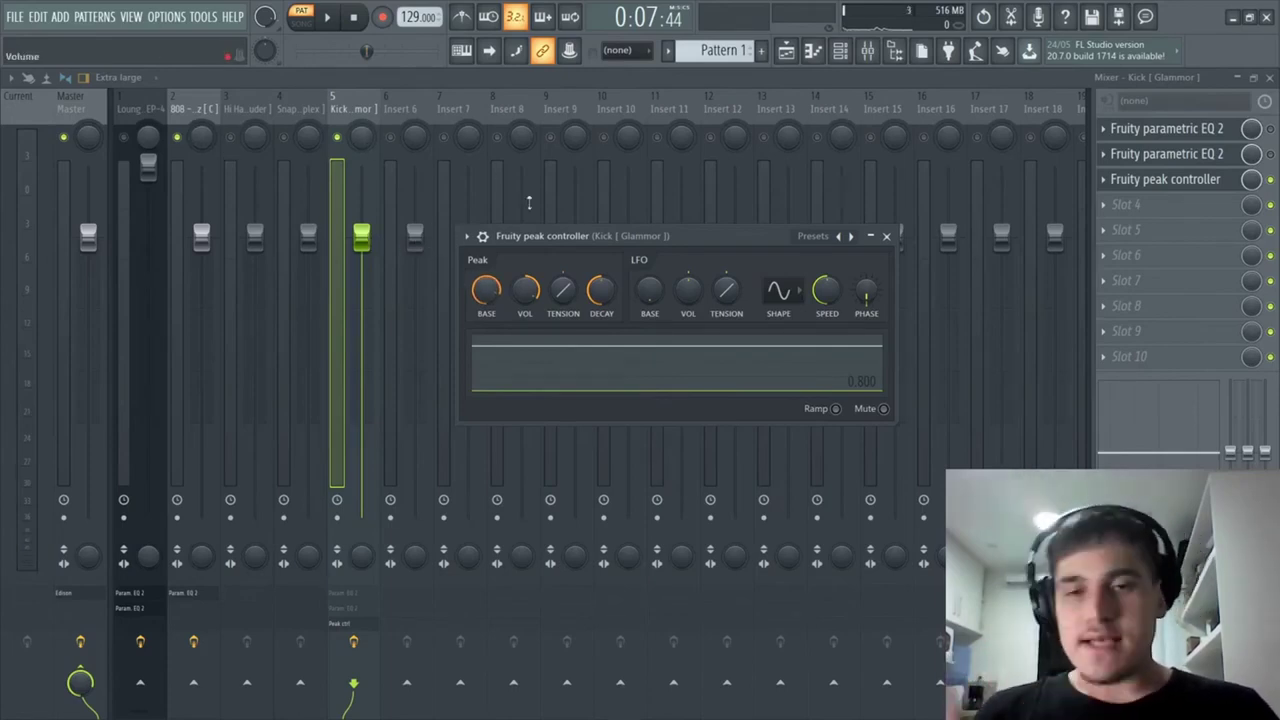
Step: Set the peak controller's Peak volume to about -49%, raise its Peak tension slightly and turn the decay up near maximum
{"action": "mouse_move", "coordinate": [534, 290]}
{"action": "left_mouse_down"}
{"action": "mouse_move", "coordinate": [534, 330]}
{"action": "mouse_move", "coordinate": [534, 292]}
{"action": "left_mouse_up"}
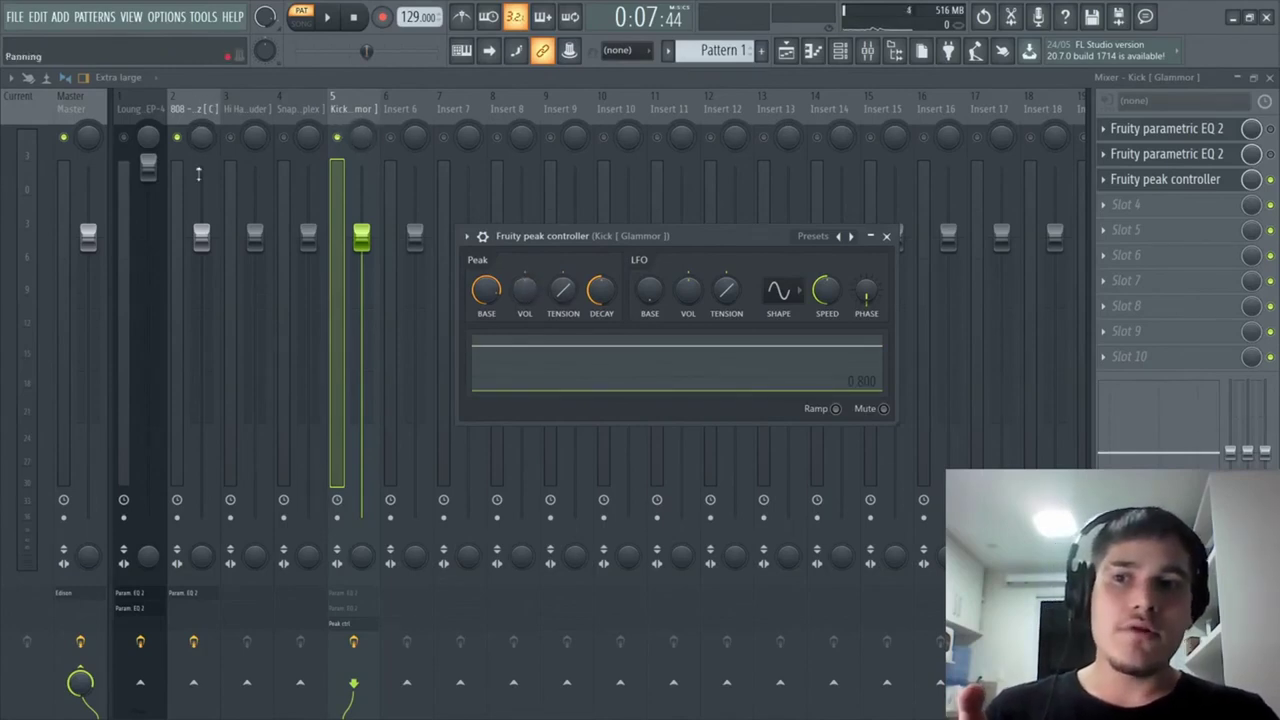
{"action": "left_click_drag", "start_coordinate": [527, 287], "coordinate": [524, 291]}
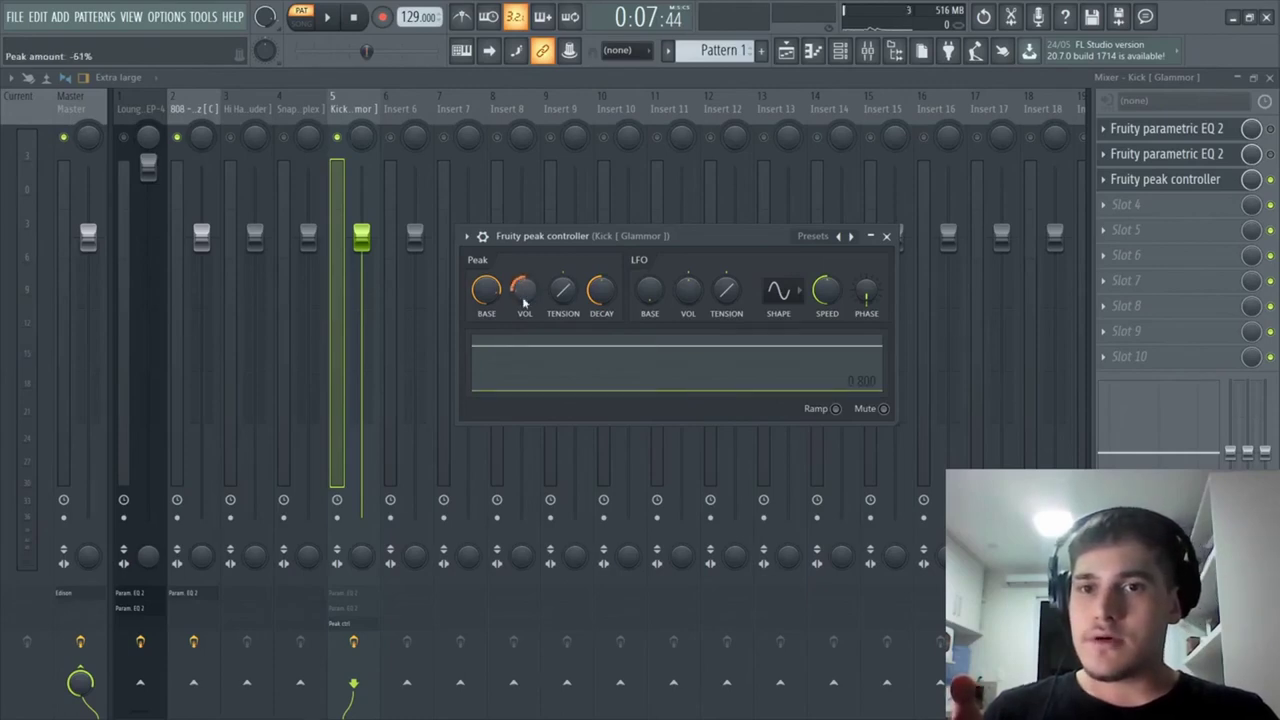
{"action": "right_click", "coordinate": [525, 290]}
{"action": "left_click", "coordinate": [525, 290]}
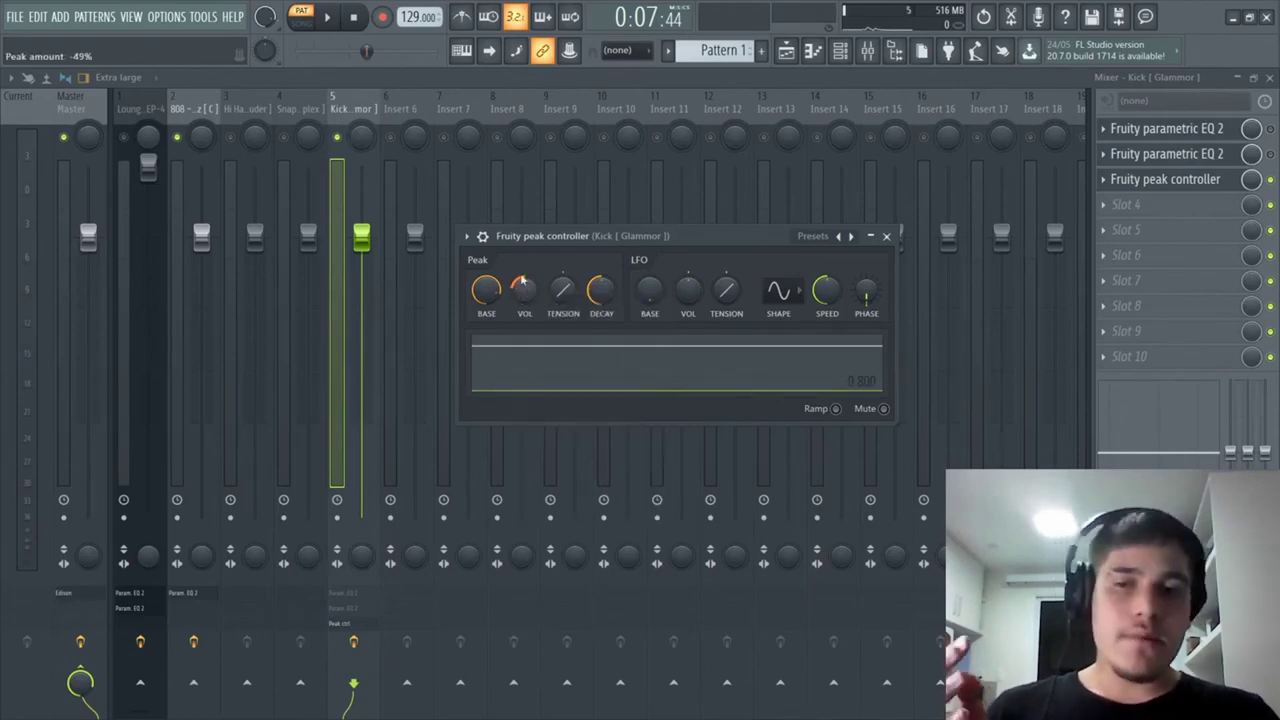
{"action": "mouse_move", "coordinate": [525, 290]}
{"action": "left_mouse_down"}
{"action": "mouse_move", "coordinate": [525, 278]}
{"action": "mouse_move", "coordinate": [528, 290]}
{"action": "left_mouse_up"}
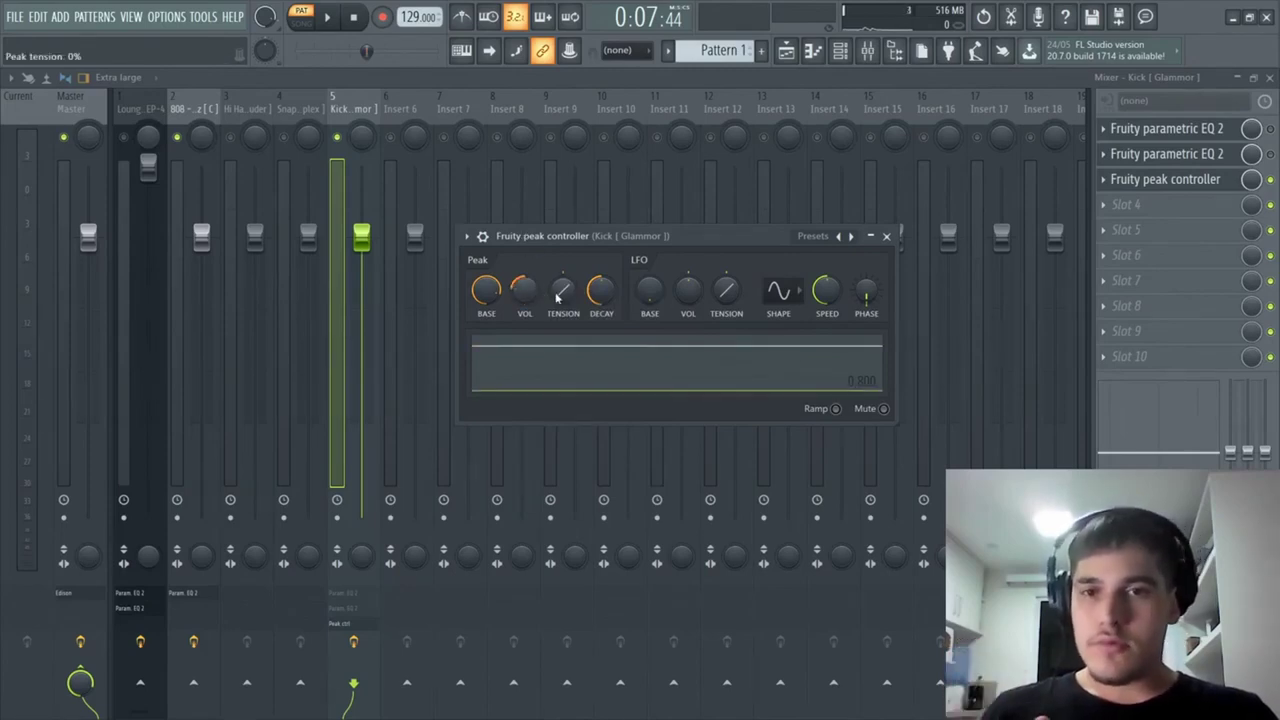
{"action": "left_click_drag", "start_coordinate": [556, 312], "coordinate": [601, 280]}
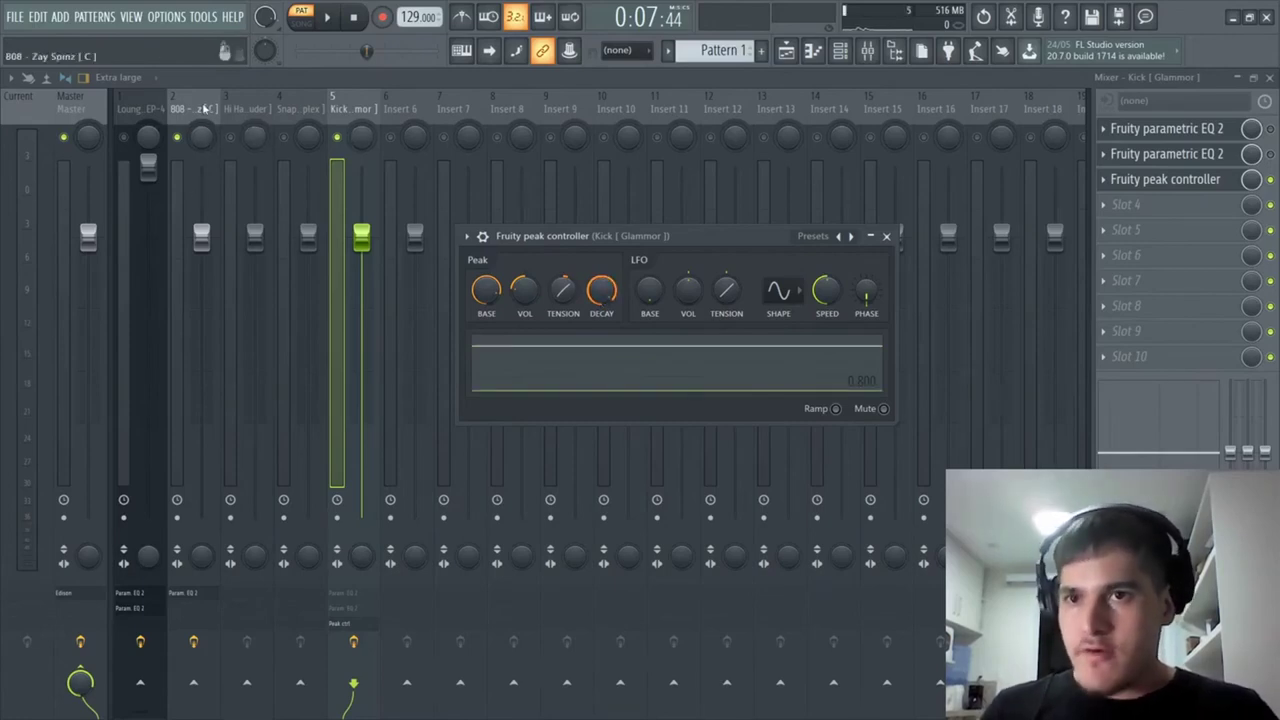
Step: Link the 808 track's volume fader to the internal controller Peak ctrl - Peak and accept the remote control settings
{"action": "left_click", "coordinate": [203, 108]}
{"action": "right_click", "coordinate": [203, 238]}
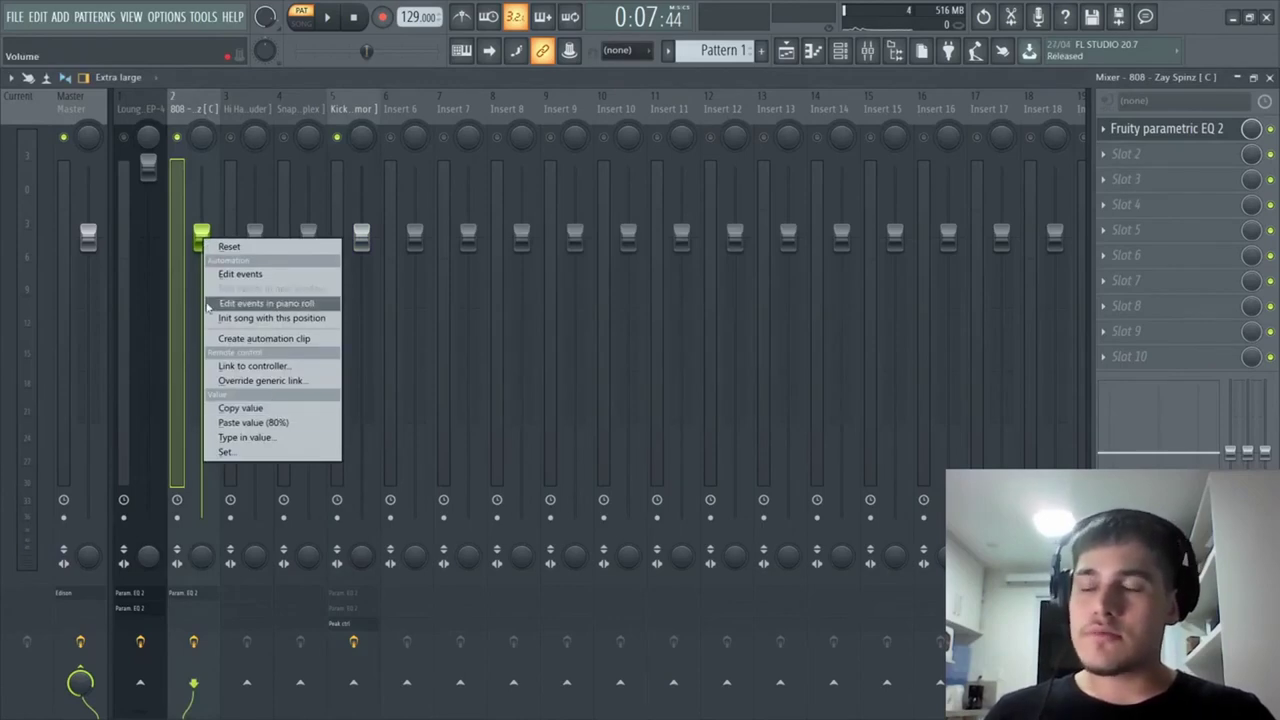
{"action": "left_click", "coordinate": [254, 367]}
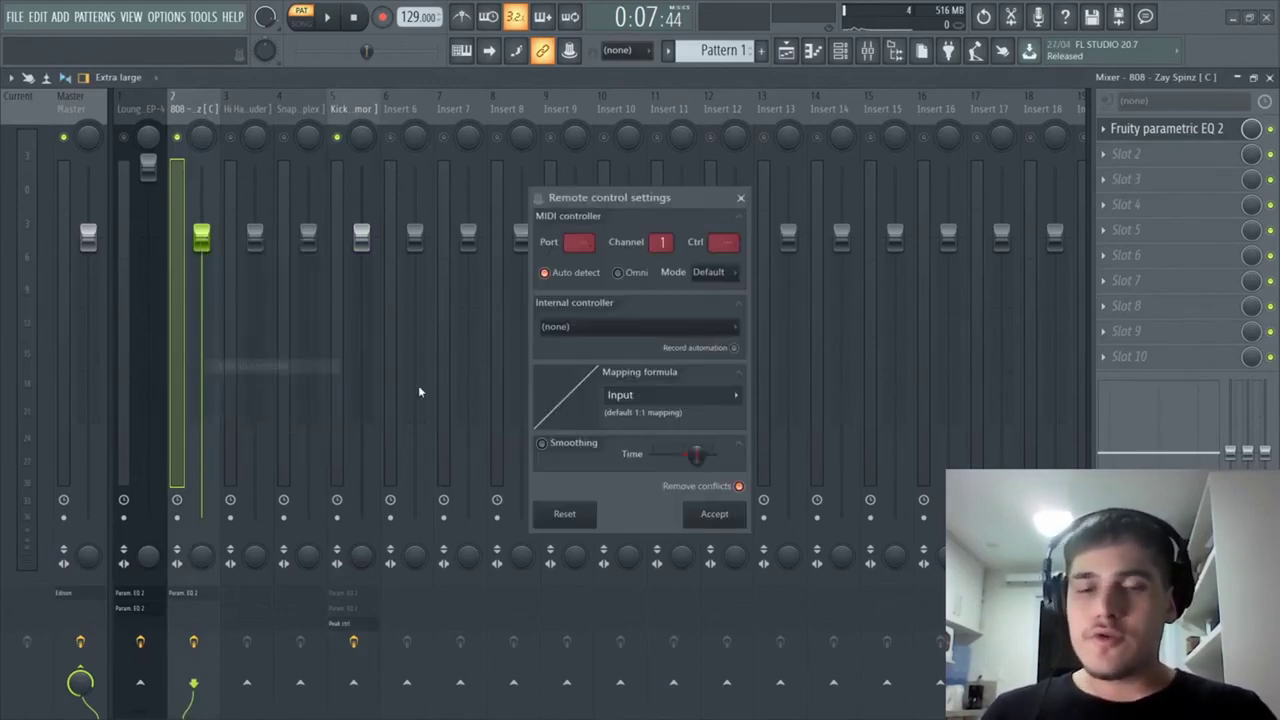
{"action": "left_click", "coordinate": [566, 326]}
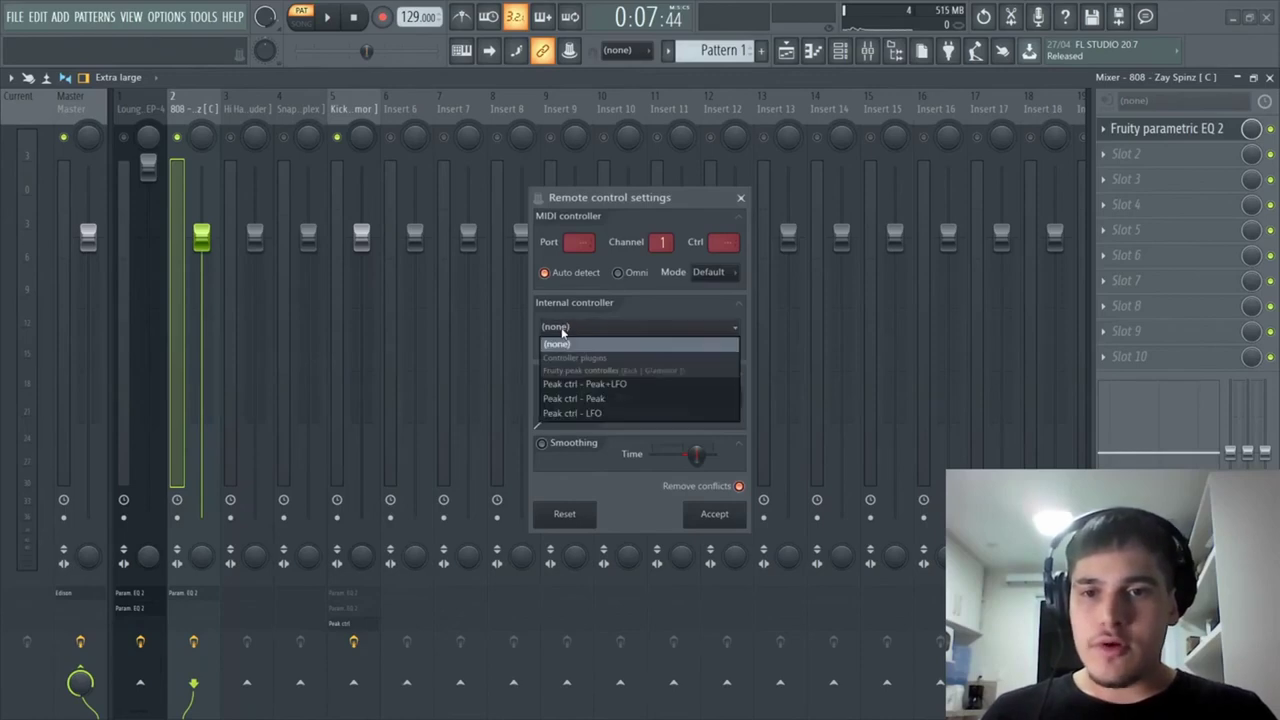
{"action": "left_click", "coordinate": [587, 402]}
{"action": "left_click", "coordinate": [714, 514]}
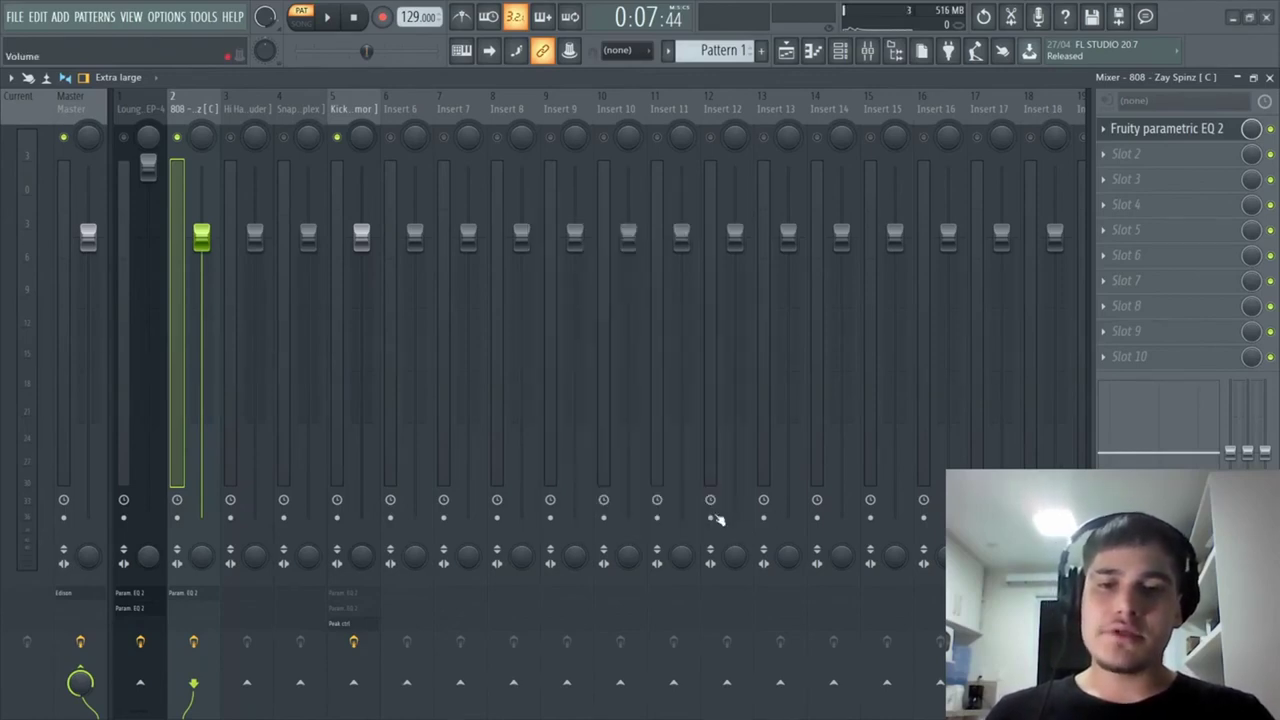
Step: Play the pattern with the Kick track selected to check how the 808 ducks under the kick
{"action": "key", "text": "space"}
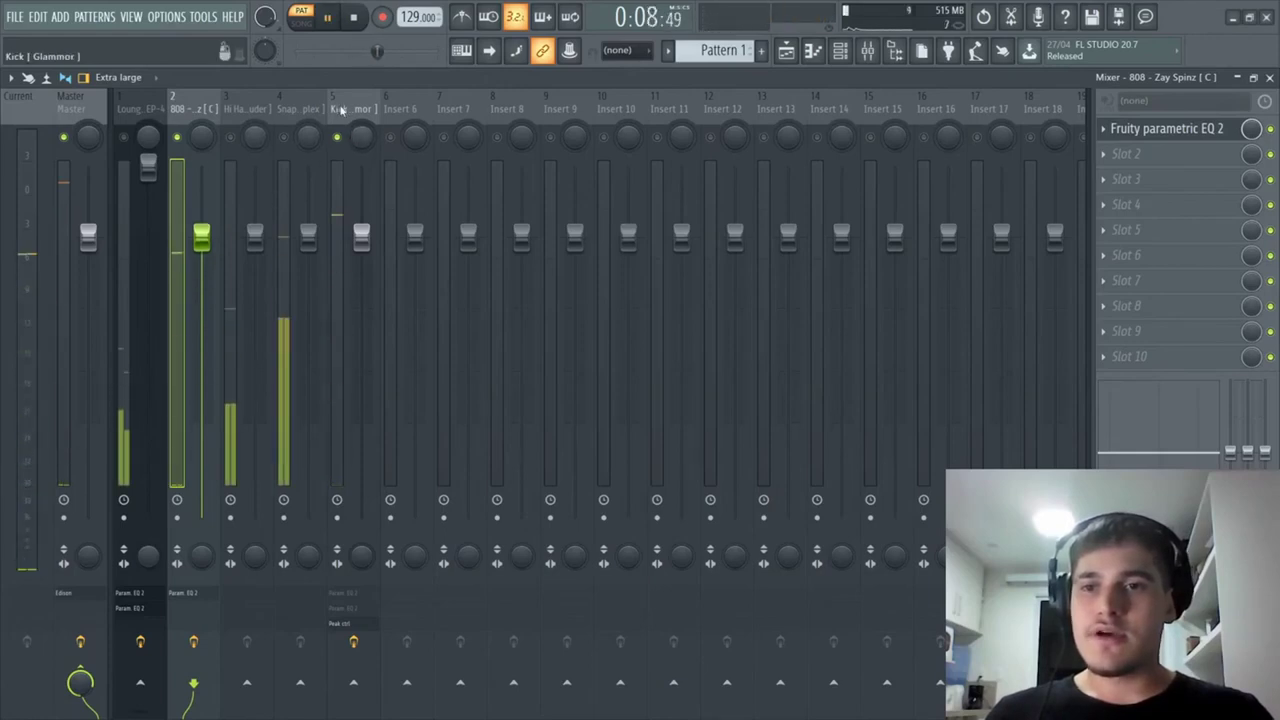
{"action": "left_click", "coordinate": [341, 110]}
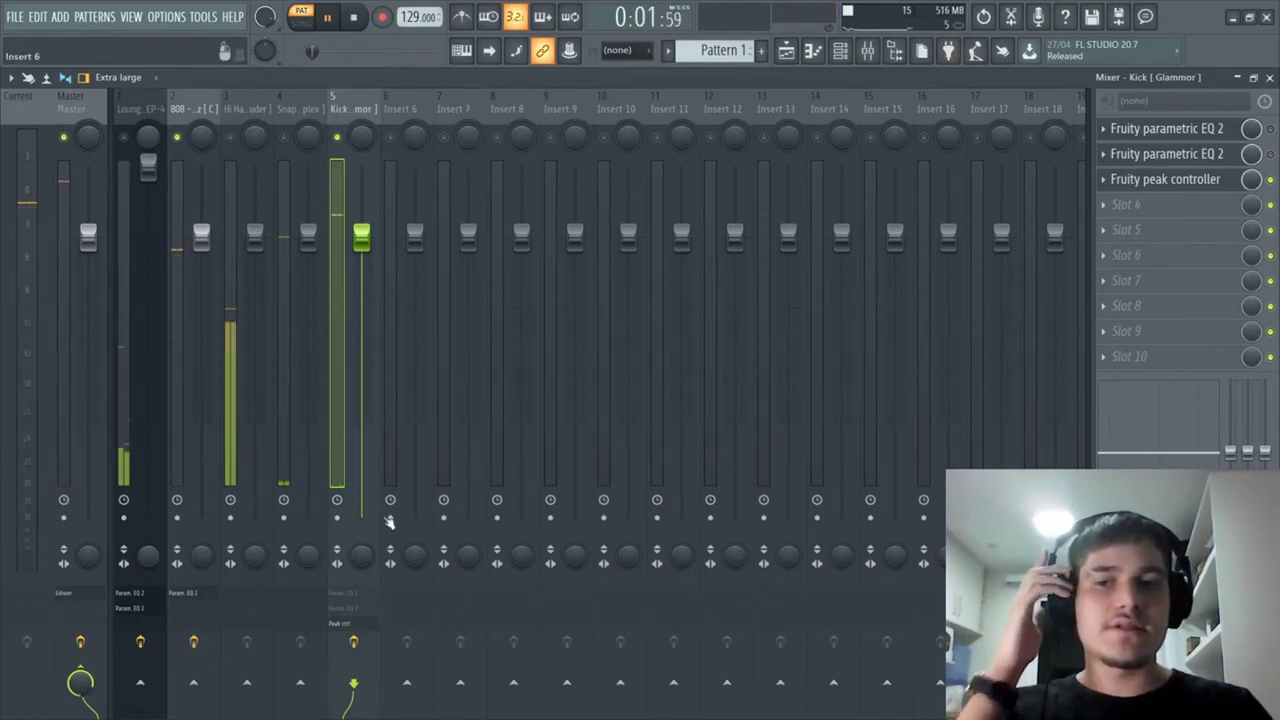
{"action": "key", "text": "space"}
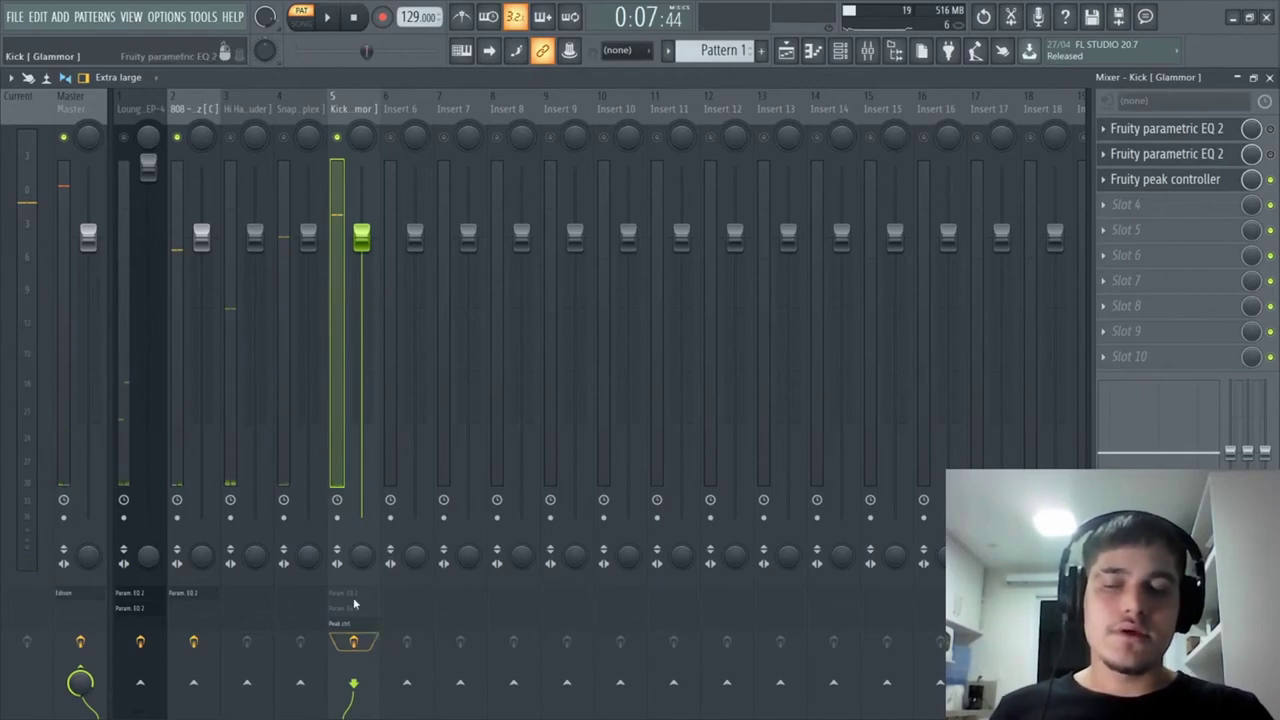
Step: Compare the 808 ducking by playing the pattern with the Kick track's effects bypassed and re-enabled
{"action": "key", "text": "space"}
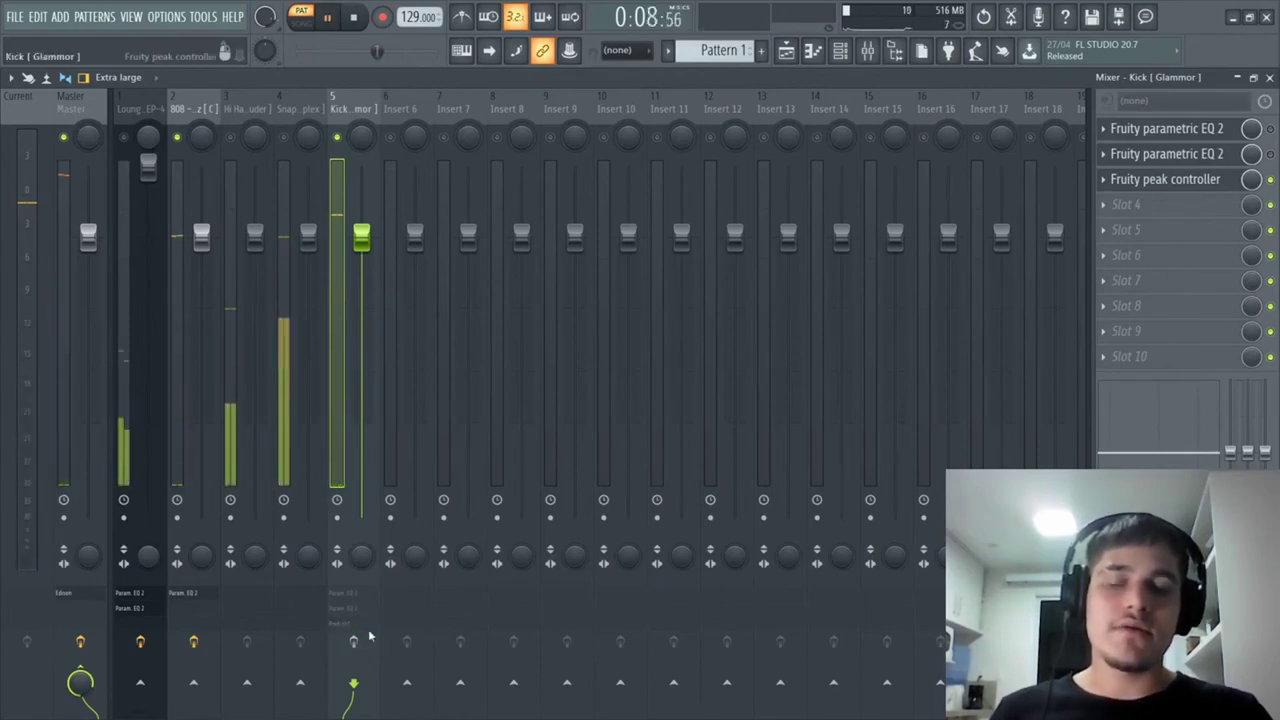
{"action": "key", "text": "space"}
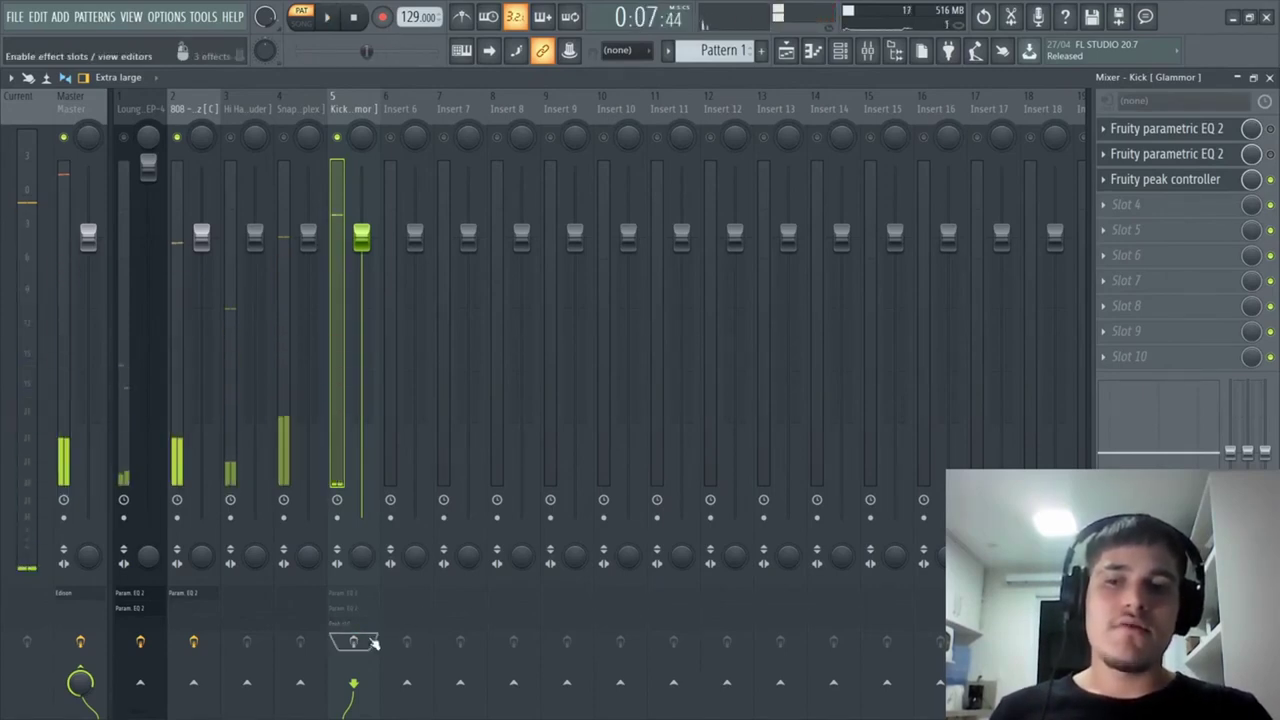
{"action": "left_click", "coordinate": [353, 641]}
{"action": "key", "text": "space"}
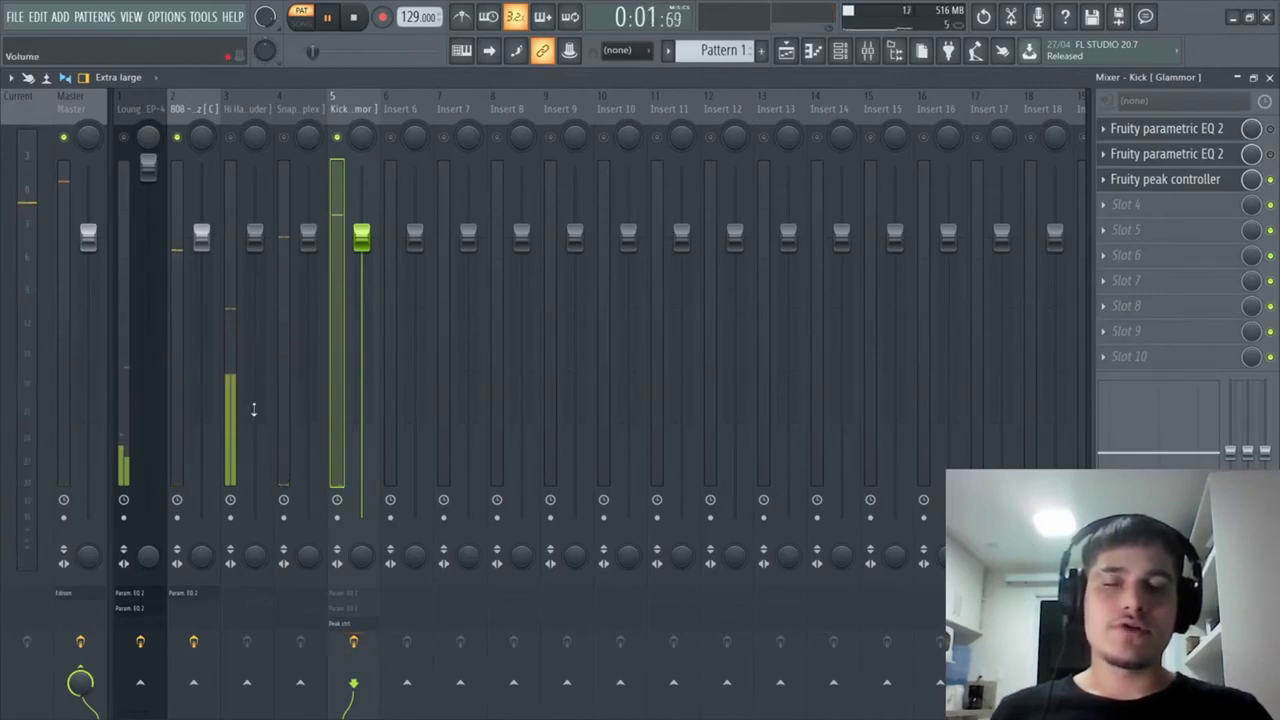
{"action": "key", "text": "space"}
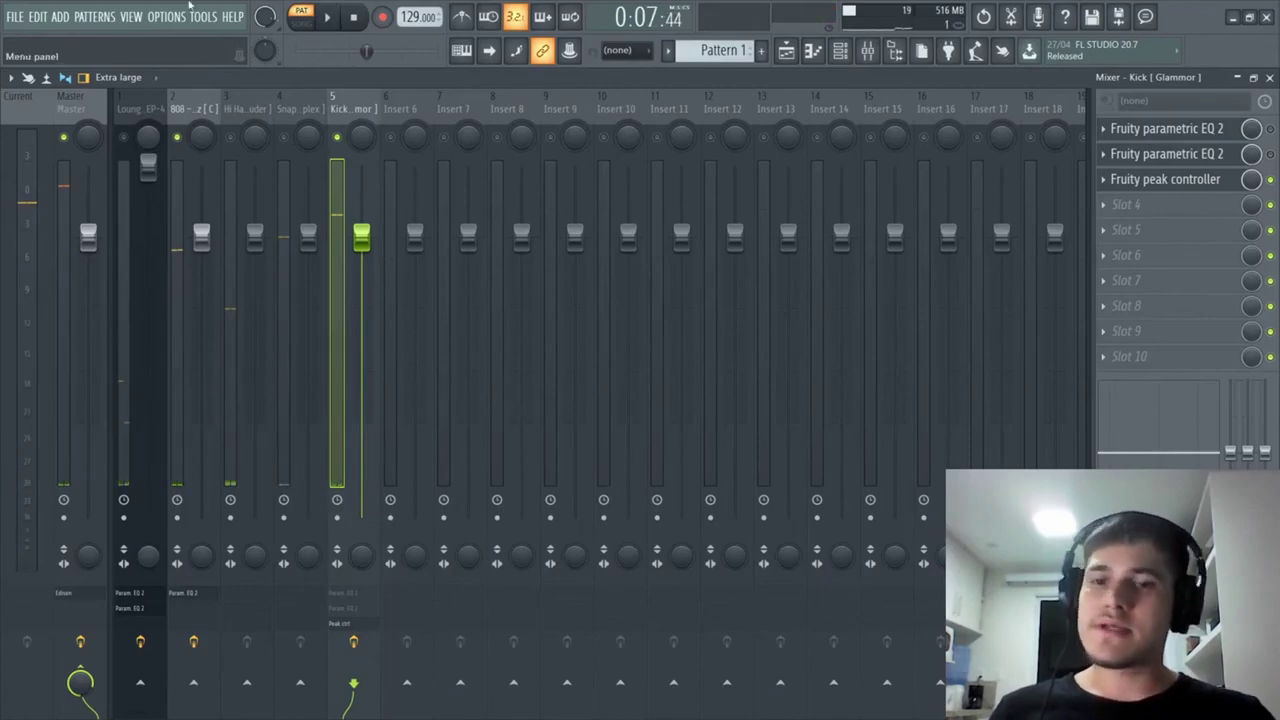
Step: Switch to the OBS window
{"action": "key", "text": "alt+Tab"}
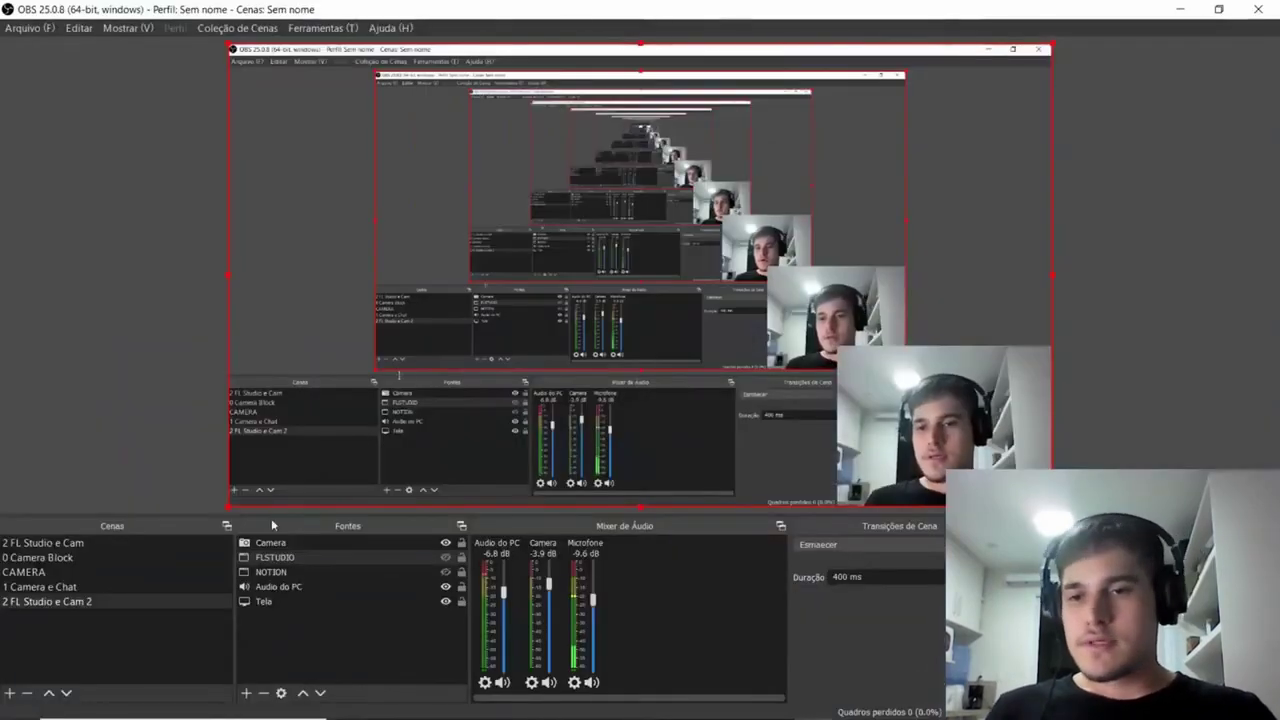